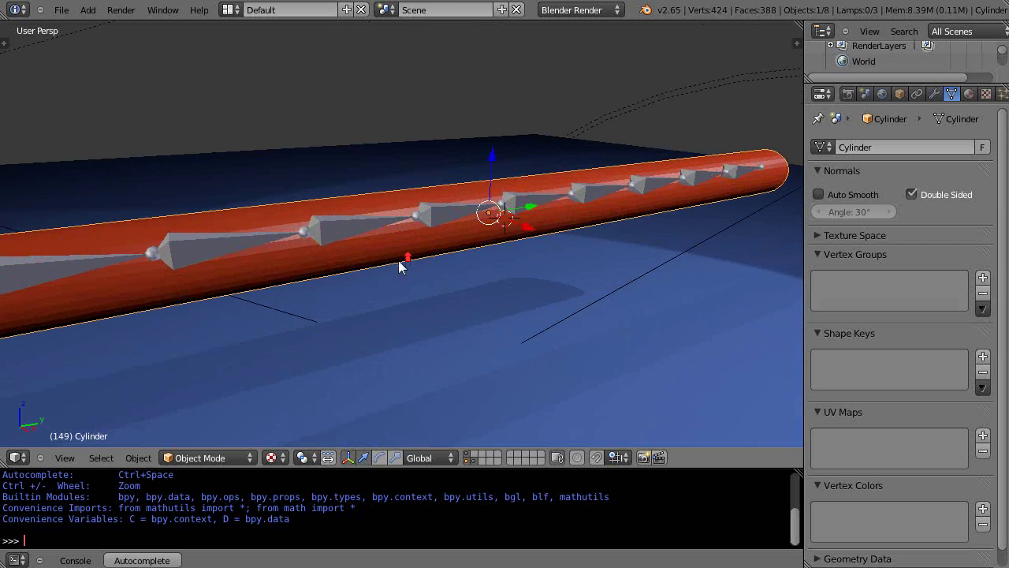
# Zoom in and add the bone armature to the cylinder selection as the active object
pyautogui.scroll(2, 399, 257)
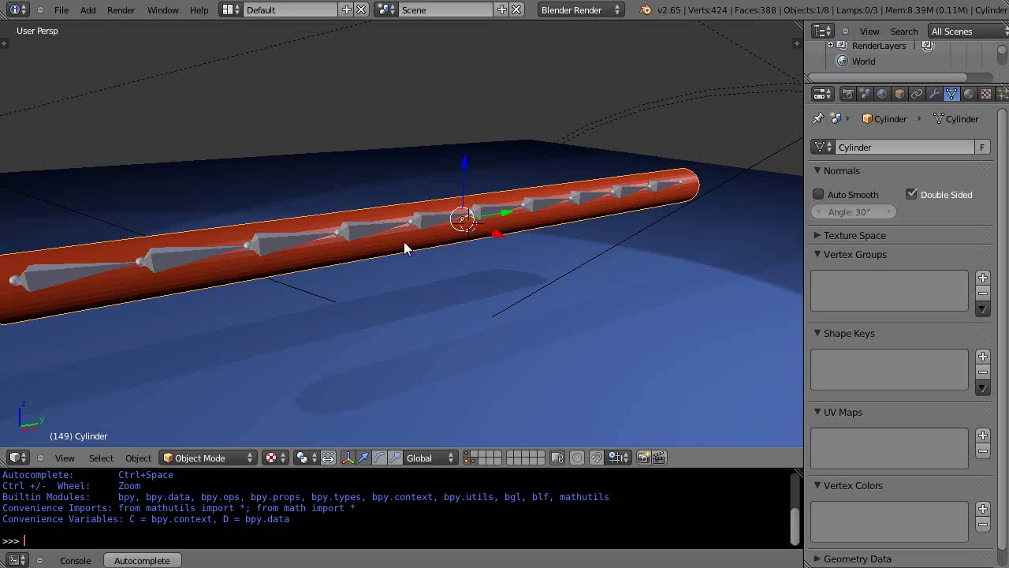
pyautogui.scroll(1, 431, 221)
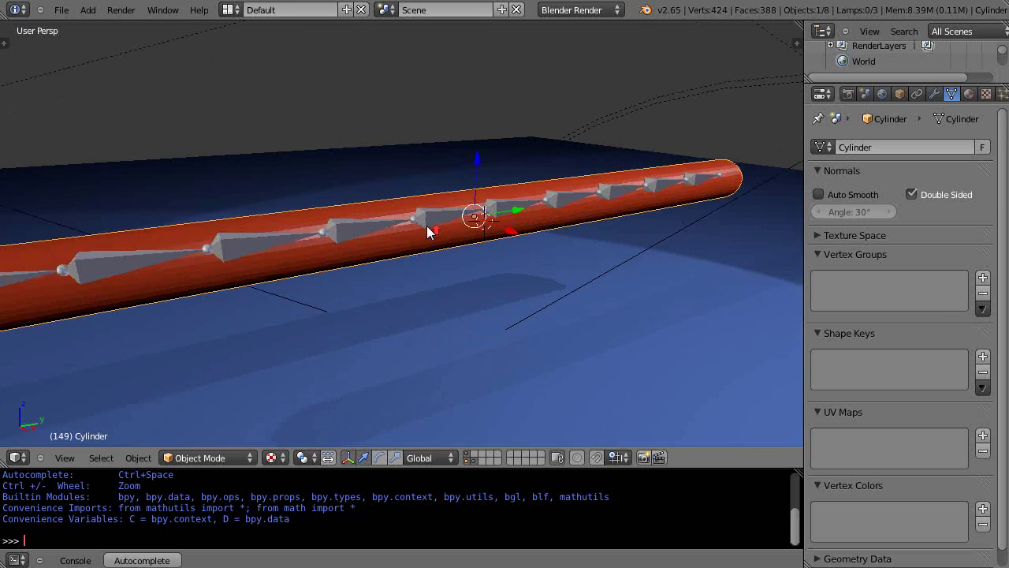
pyautogui.scroll(2, 427, 226)
pyautogui.rightClick(294, 223)
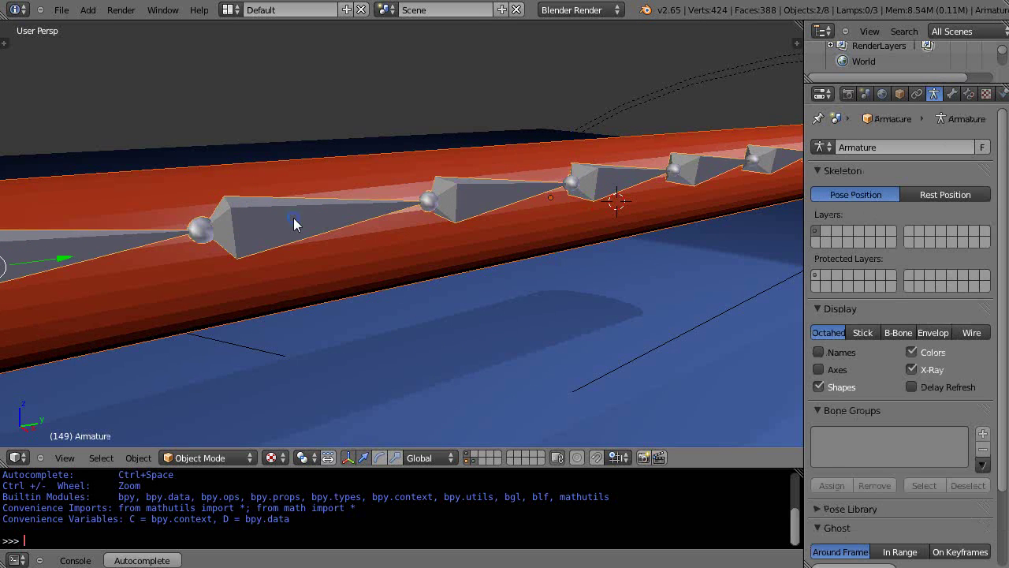
pyautogui.scroll(-2, 297, 226)
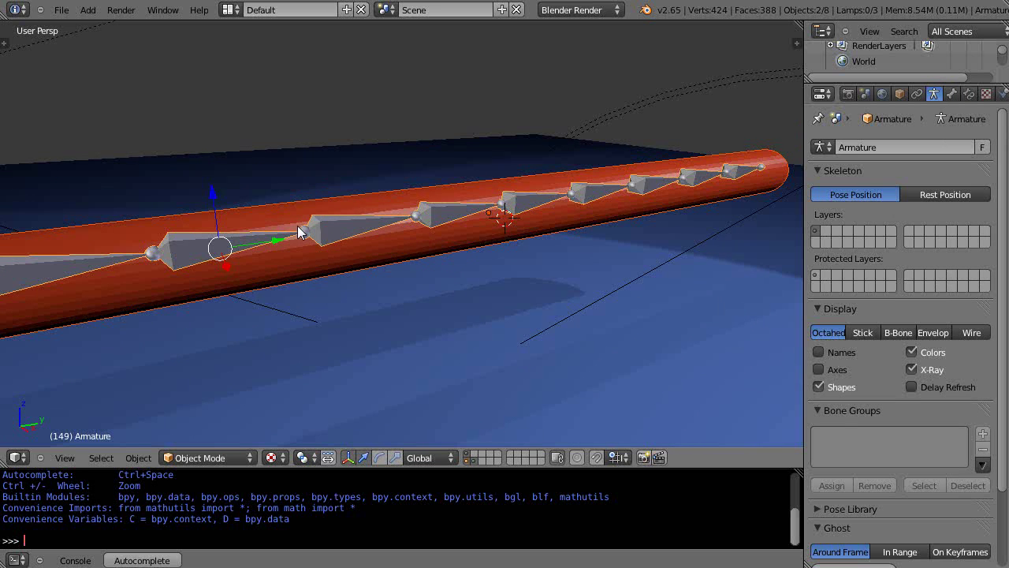
# Parent the cylinder to the armature with Armature Deform, With Empty Groups
pyautogui.hotkey('ctrl', 'p')
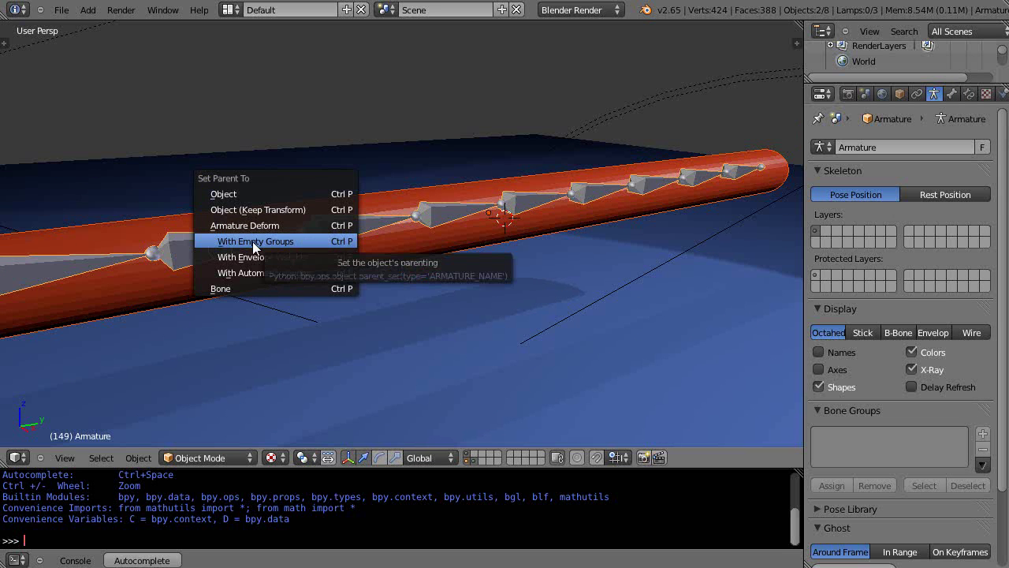
pyautogui.click(252, 241)
pyautogui.scroll(-2, 338, 325)
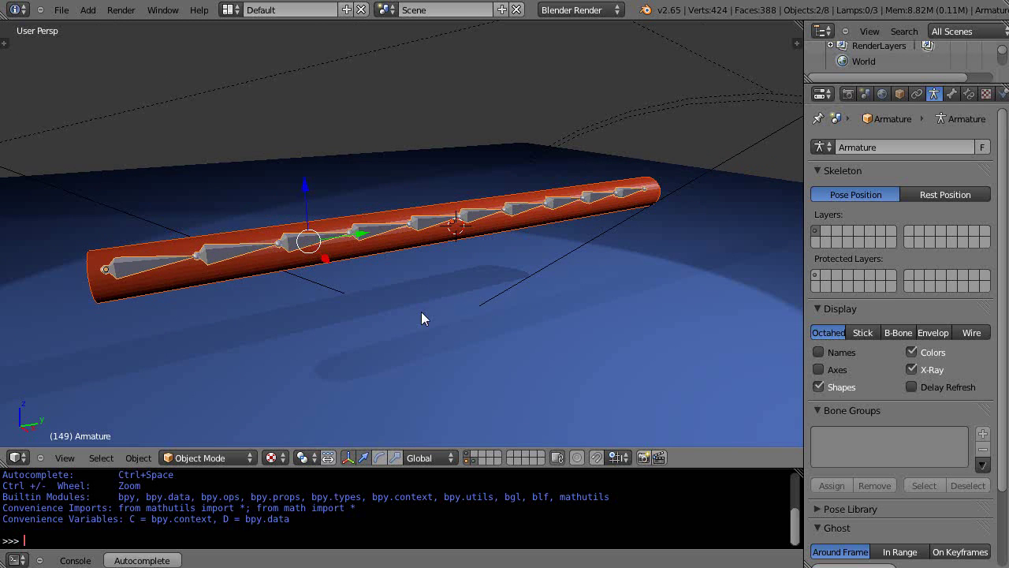
pyautogui.scroll(3, 295, 271)
# Select the cylinder alone and check its per-bone vertex groups up to Bone.009
pyautogui.rightClick(296, 271)
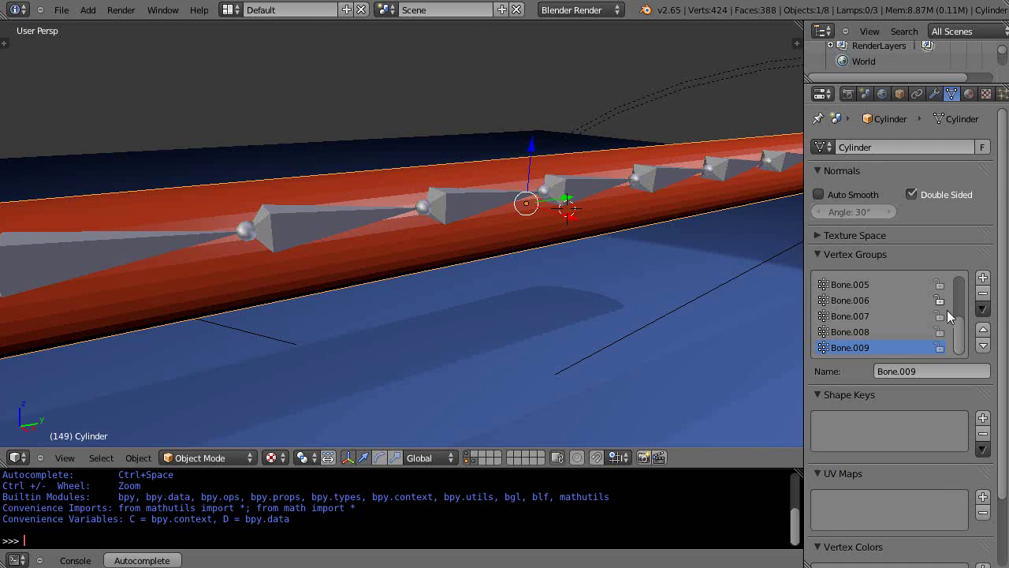
pyautogui.moveTo(957, 340)
pyautogui.mouseDown()
pyautogui.moveTo(966, 312)
pyautogui.moveTo(968, 342)
pyautogui.mouseUp()
pyautogui.scroll(-4, 589, 274)
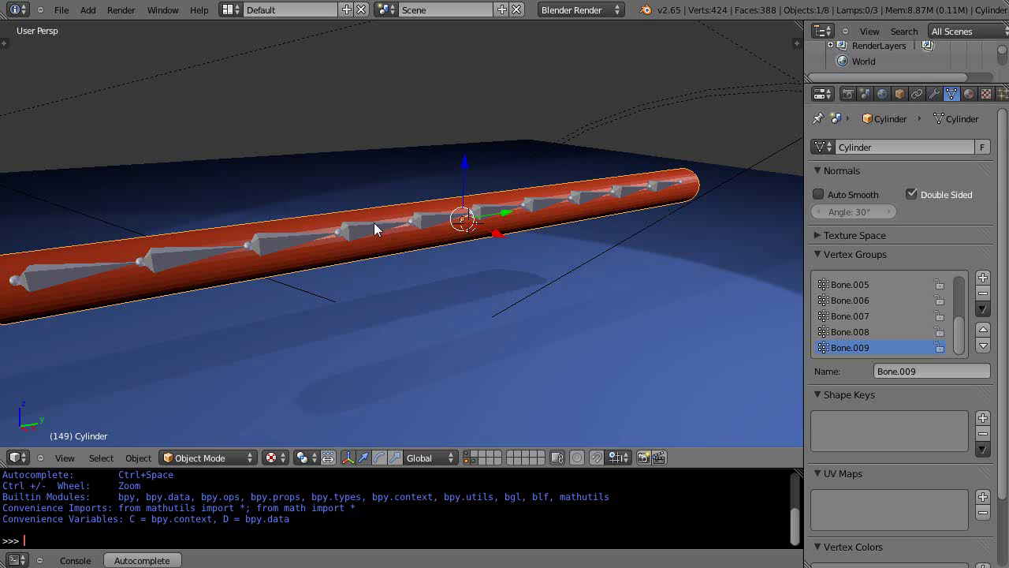
# Select the armature and orbit the view to see the whole cylinder
pyautogui.scroll(-2, 657, 198)
pyautogui.scroll(2, 661, 198)
pyautogui.scroll(1, 552, 204)
pyautogui.rightClick(286, 240)
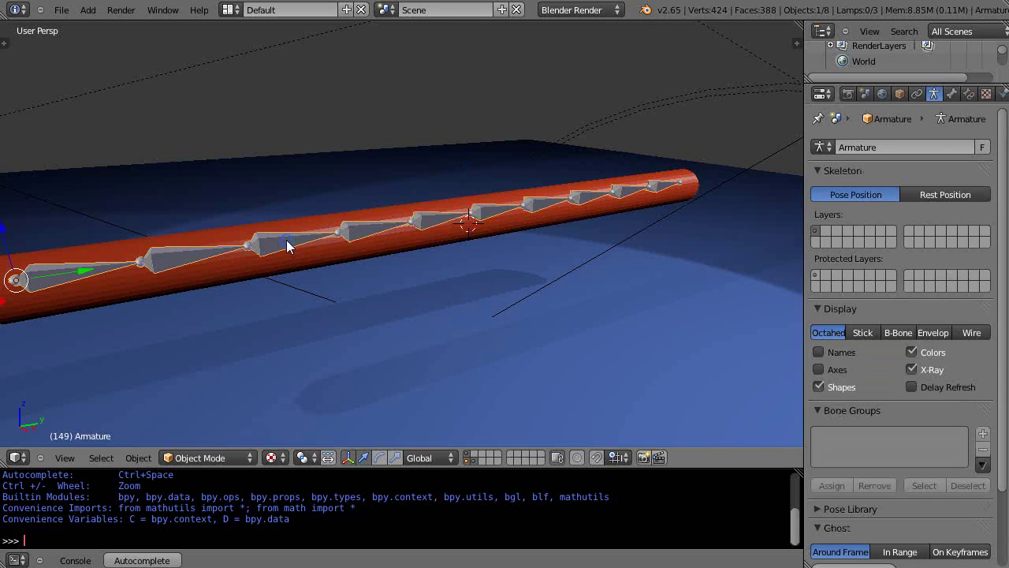
pyautogui.rightClick(286, 240)
pyautogui.rightClick(279, 241)
pyautogui.moveTo(286, 240); pyautogui.dragTo(384, 245, button='middle')
pyautogui.scroll(2, 386, 249)
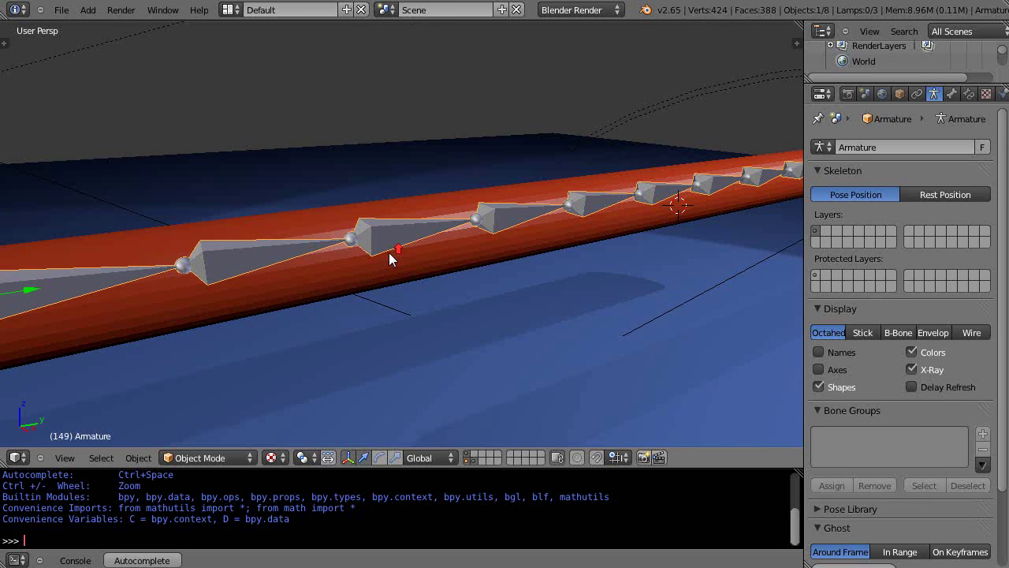
pyautogui.rightClick(388, 252)
# Put the armature in Pose Mode and make Bone.002 the active bone
pyautogui.hotkey('ctrl', 'Tab')
pyautogui.rightClick(389, 238)
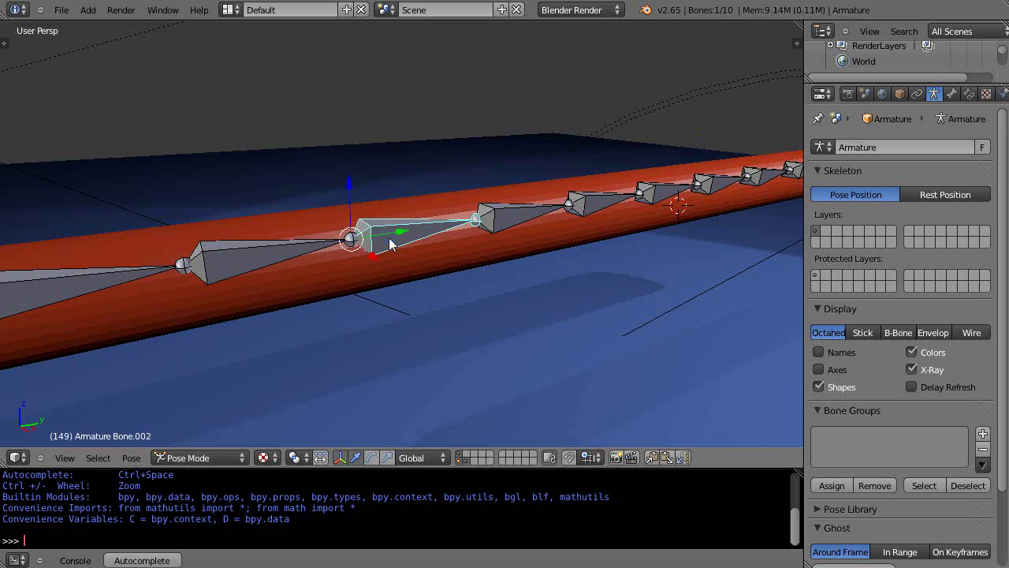
pyautogui.scroll(-3, 478, 278)
pyautogui.scroll(4, 478, 278)
pyautogui.scroll(-3, 477, 278)
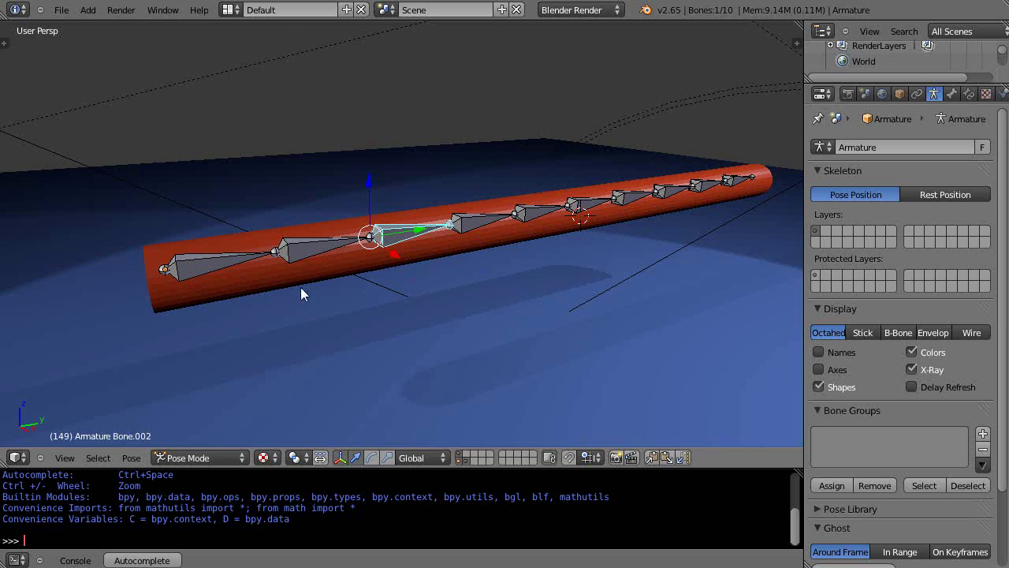
# Reselect the cylinder and switch it to Weight Paint mode
pyautogui.rightClick(246, 285)
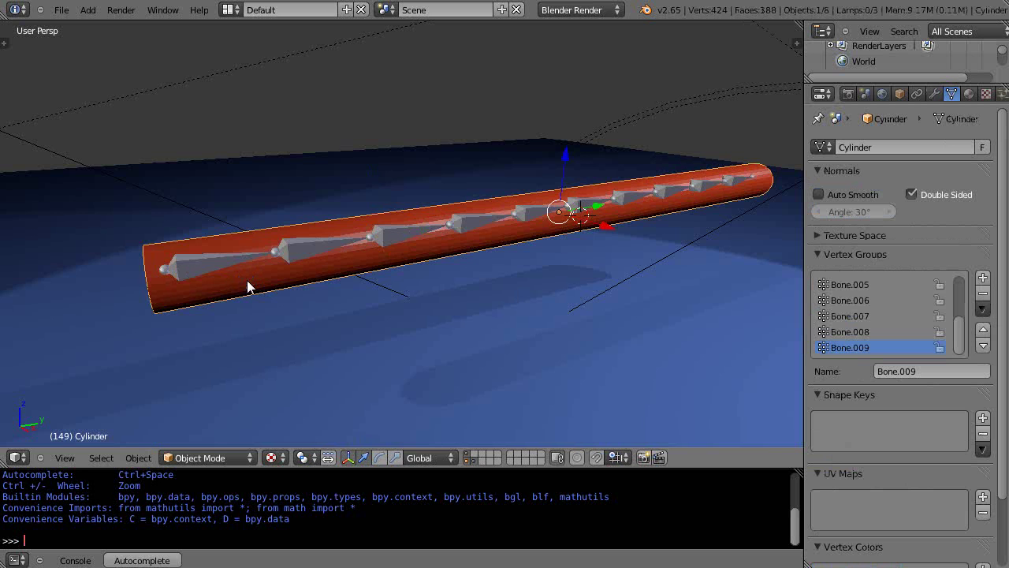
pyautogui.click(232, 457)
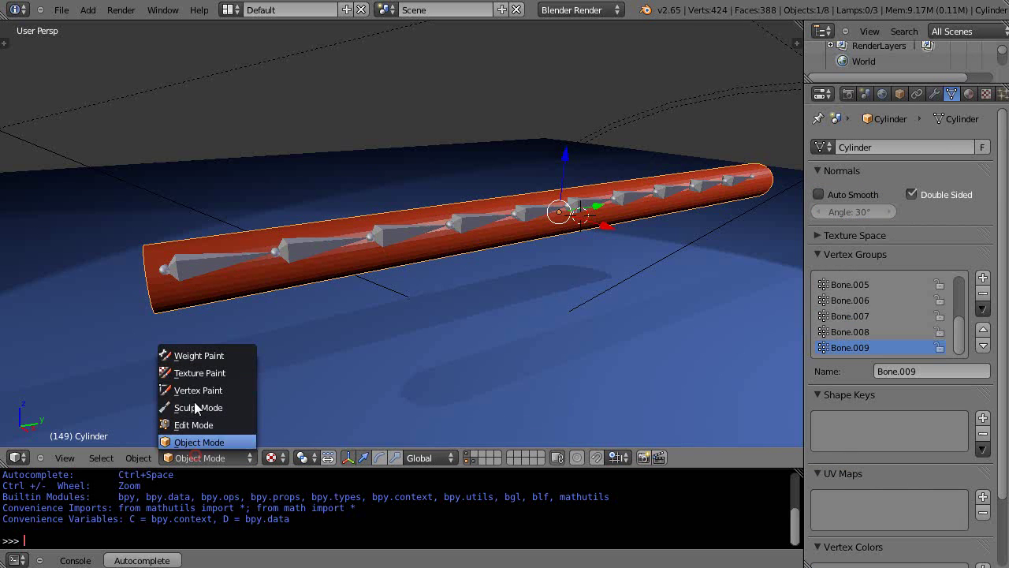
pyautogui.click(192, 357)
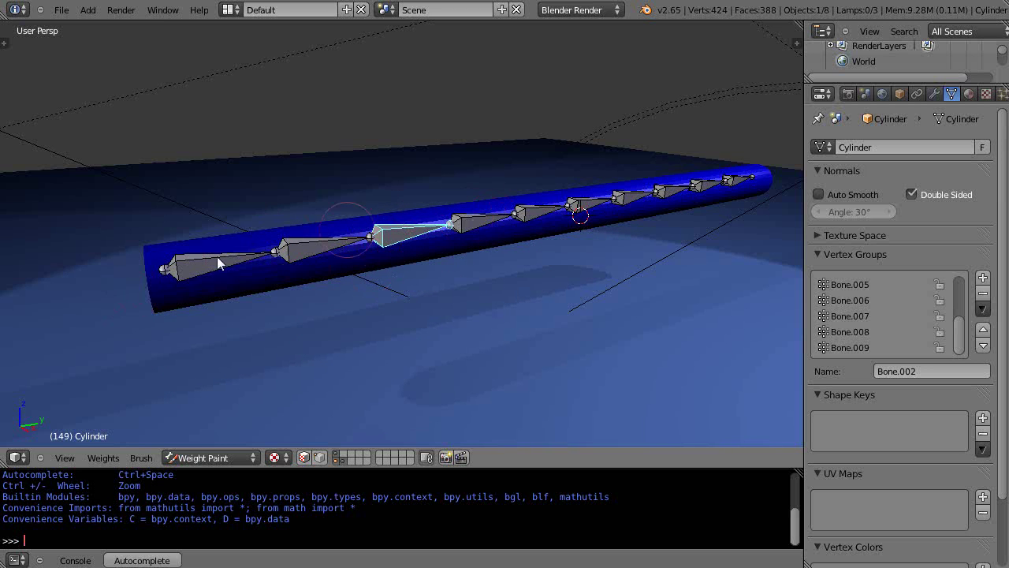
# Put the cylinder in Edit Mode, clear its selection and orbit to a side view
pyautogui.press('Tab')
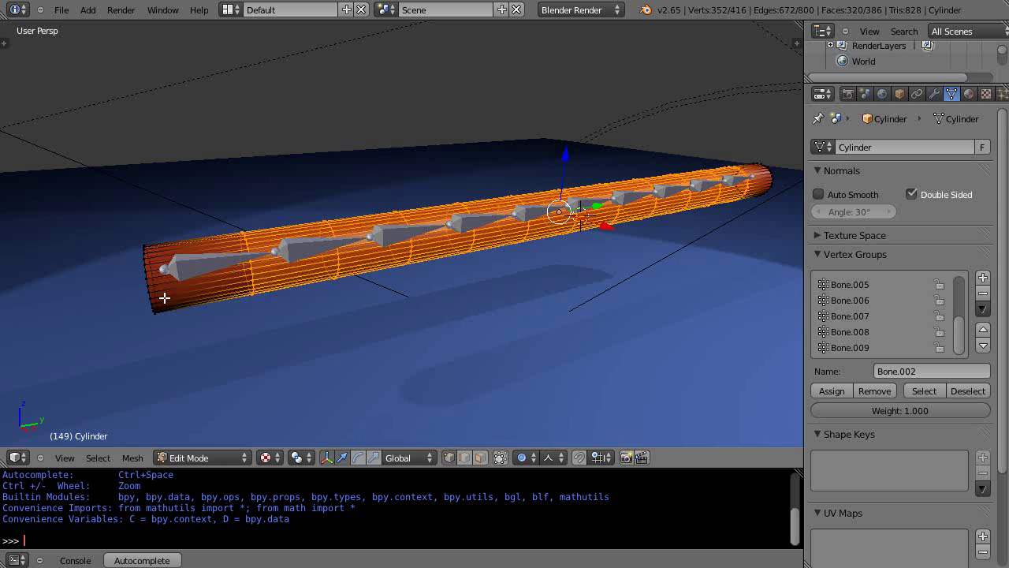
pyautogui.press('a')
pyautogui.press('a')
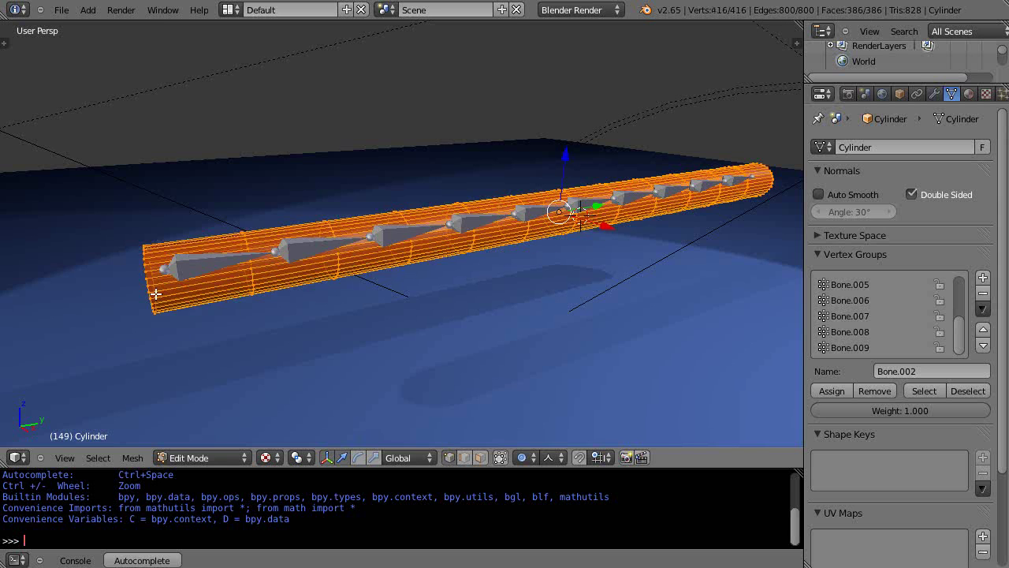
pyautogui.moveTo(162, 310)
pyautogui.mouseDown(button='middle')
pyautogui.moveTo(194, 331)
pyautogui.moveTo(264, 338)
pyautogui.moveTo(241, 308)
pyautogui.mouseUp(button='middle')
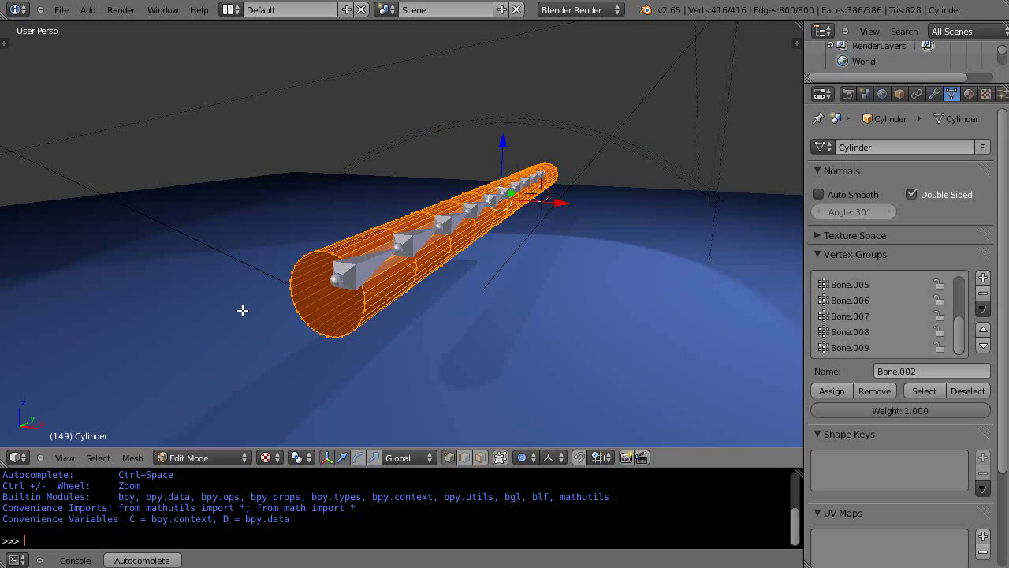
pyautogui.moveTo(361, 351); pyautogui.dragTo(316, 336, button='middle')
pyautogui.press('a')
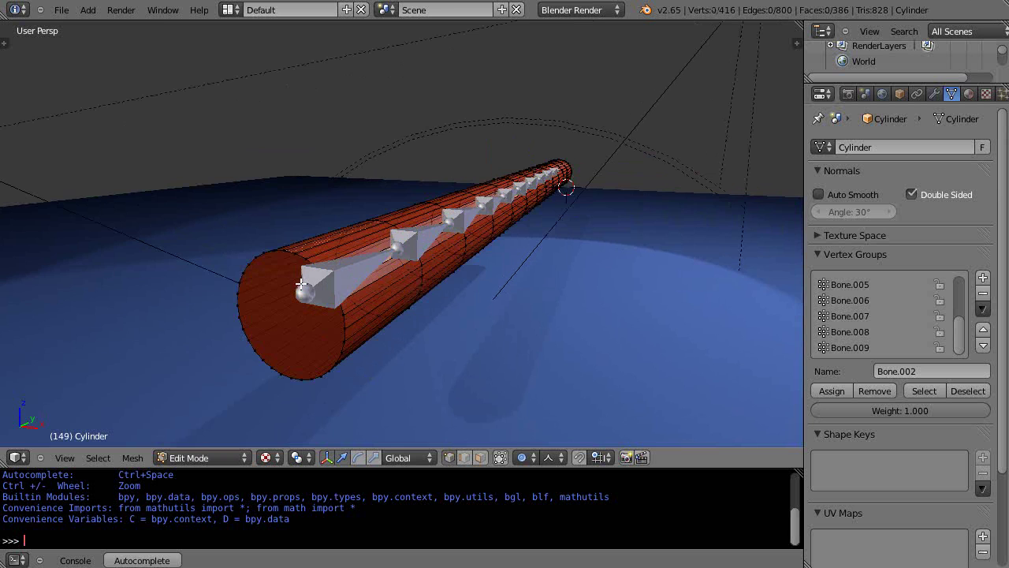
pyautogui.scroll(2, 300, 282)
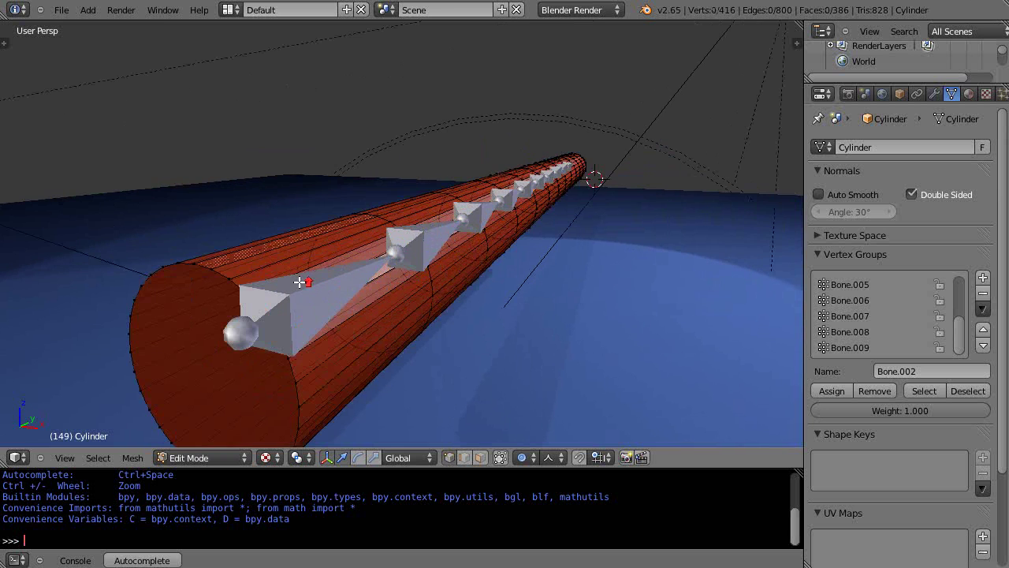
pyautogui.press('a')
# Select an edge loop running along the top of the cylinder
pyautogui.keyDown('alt'); pyautogui.rightClick(209, 268); pyautogui.keyUp('alt')
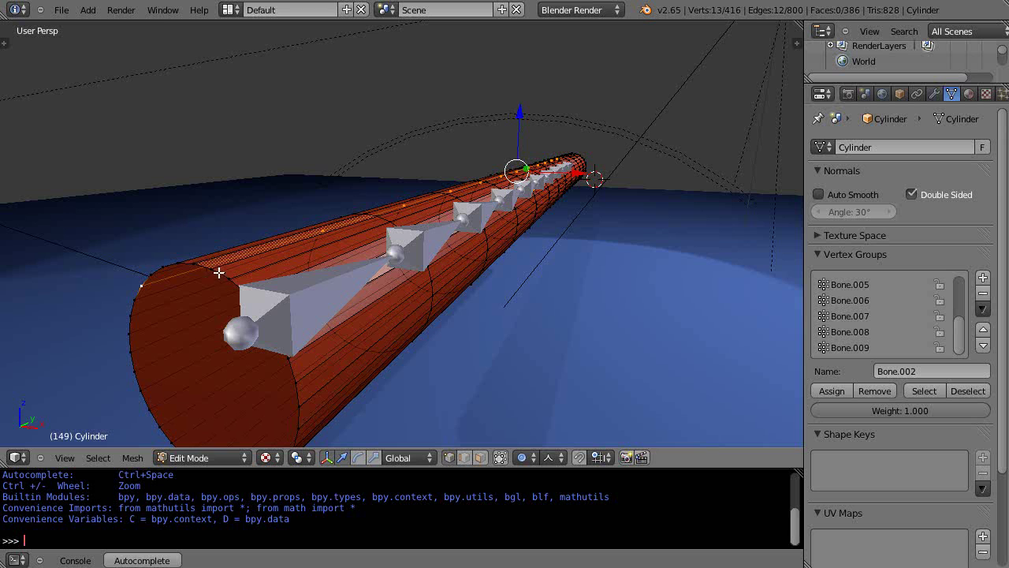
pyautogui.keyDown('alt'); pyautogui.rightClick(221, 263); pyautogui.keyUp('alt')
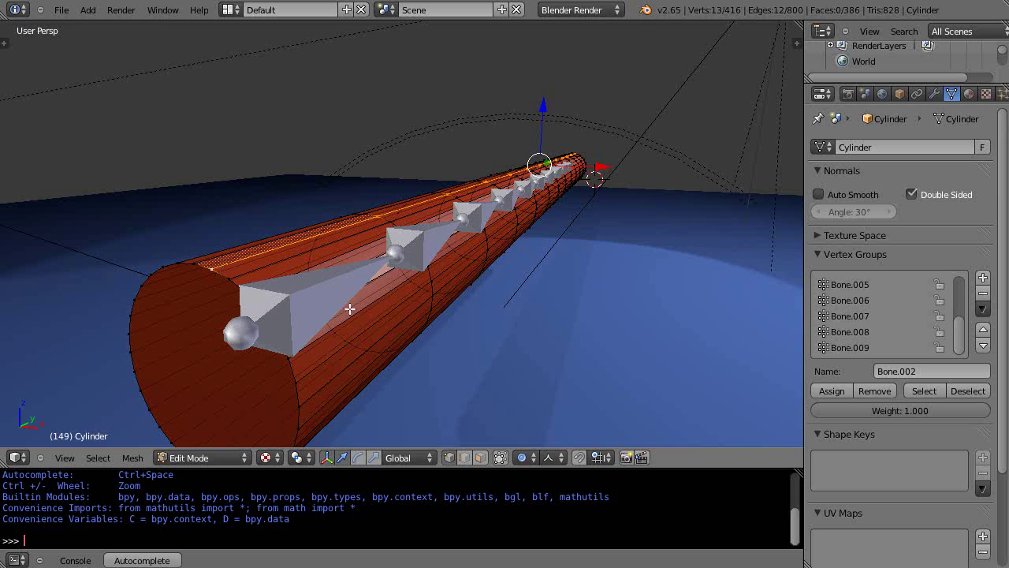
pyautogui.moveTo(454, 339)
pyautogui.mouseDown(button='middle')
pyautogui.moveTo(484, 372)
pyautogui.moveTo(440, 344)
pyautogui.moveTo(448, 352)
pyautogui.moveTo(475, 337)
pyautogui.moveTo(423, 344)
pyautogui.mouseUp(button='middle')
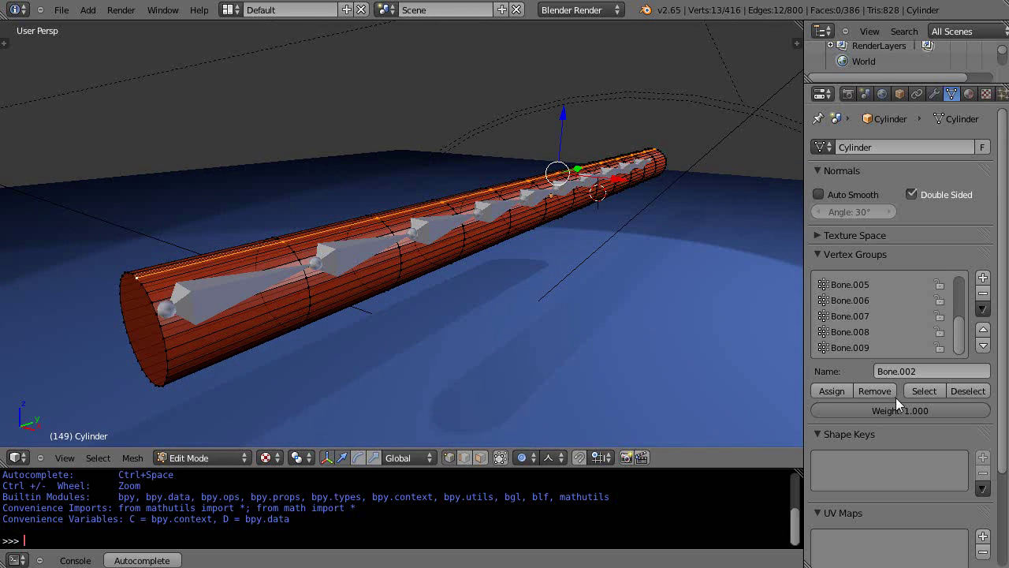
pyautogui.scroll(2, 958, 328)
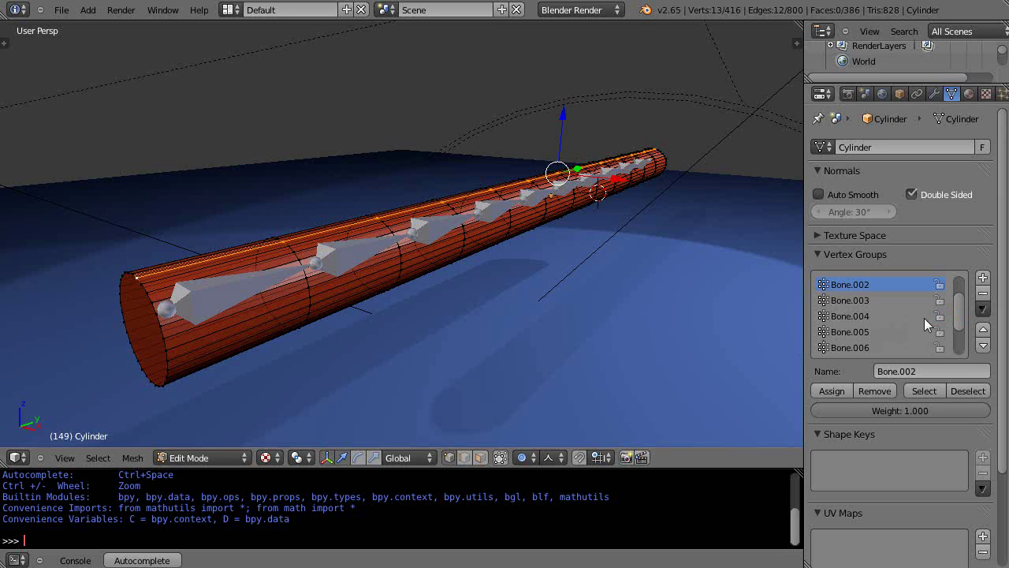
# Assign the selected top loop to the Bone.002 vertex group
pyautogui.moveTo(958, 316); pyautogui.dragTo(958, 288)
pyautogui.click(826, 389)
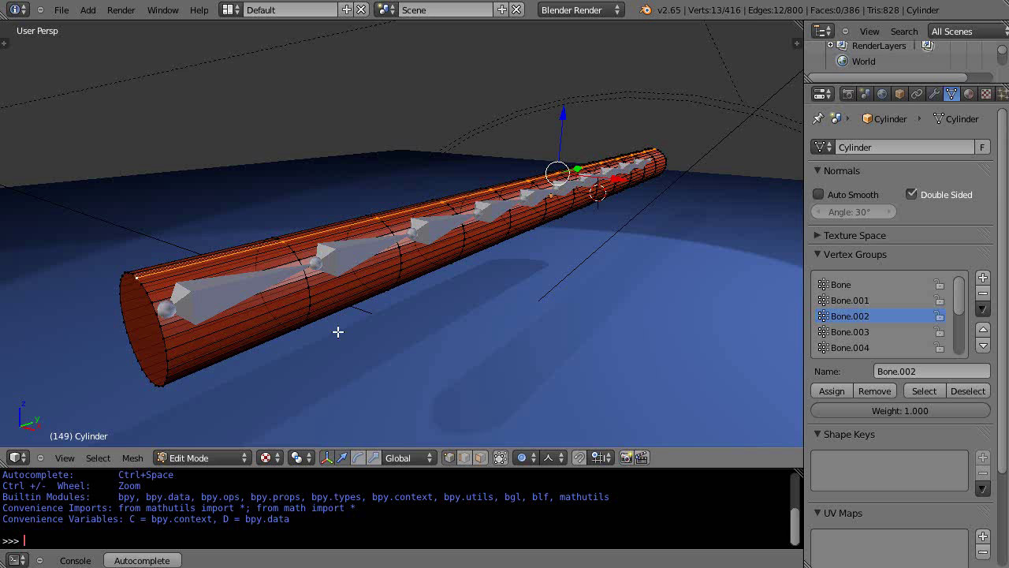
pyautogui.press('Tab')
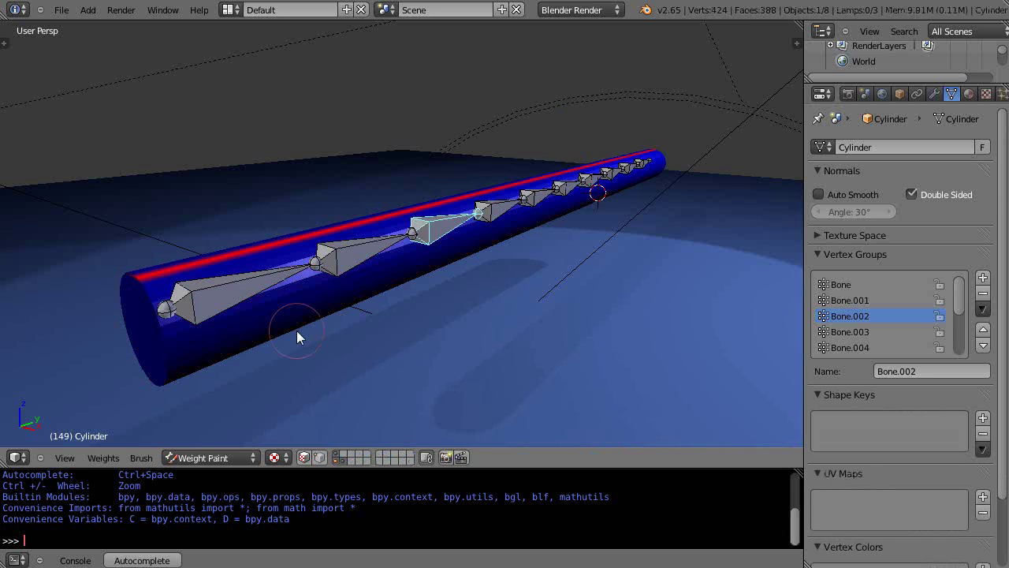
pyautogui.moveTo(296, 331)
pyautogui.mouseDown(button='middle')
pyautogui.moveTo(355, 330)
pyautogui.moveTo(300, 318)
pyautogui.moveTo(406, 331)
pyautogui.mouseUp(button='middle')
pyautogui.scroll(2, 406, 324)
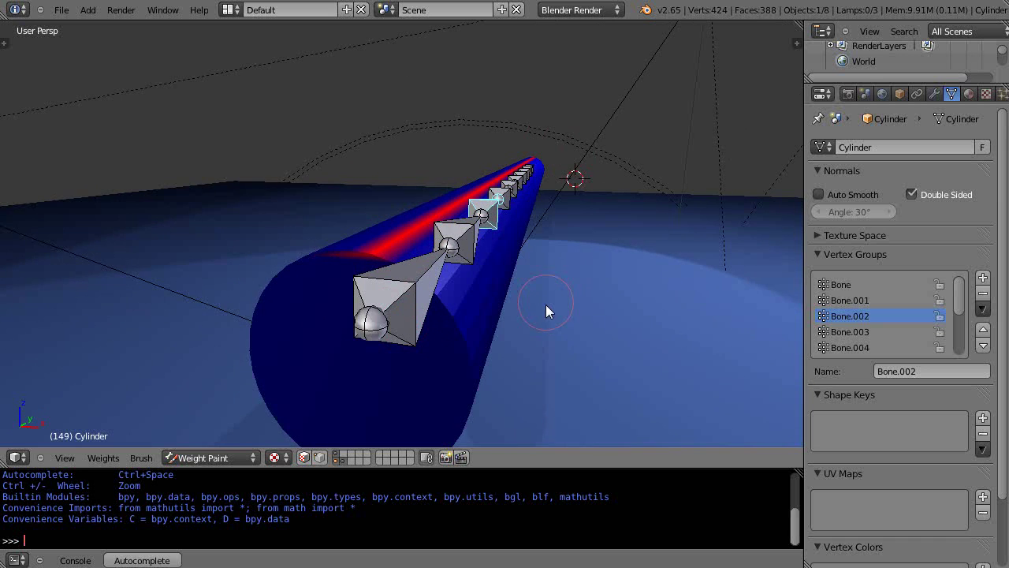
pyautogui.moveTo(546, 305)
pyautogui.mouseDown(button='middle')
pyautogui.moveTo(505, 314)
pyautogui.moveTo(513, 308)
pyautogui.moveTo(480, 331)
pyautogui.mouseUp(button='middle')
pyautogui.scroll(2, 458, 329)
pyautogui.scroll(-3, 458, 330)
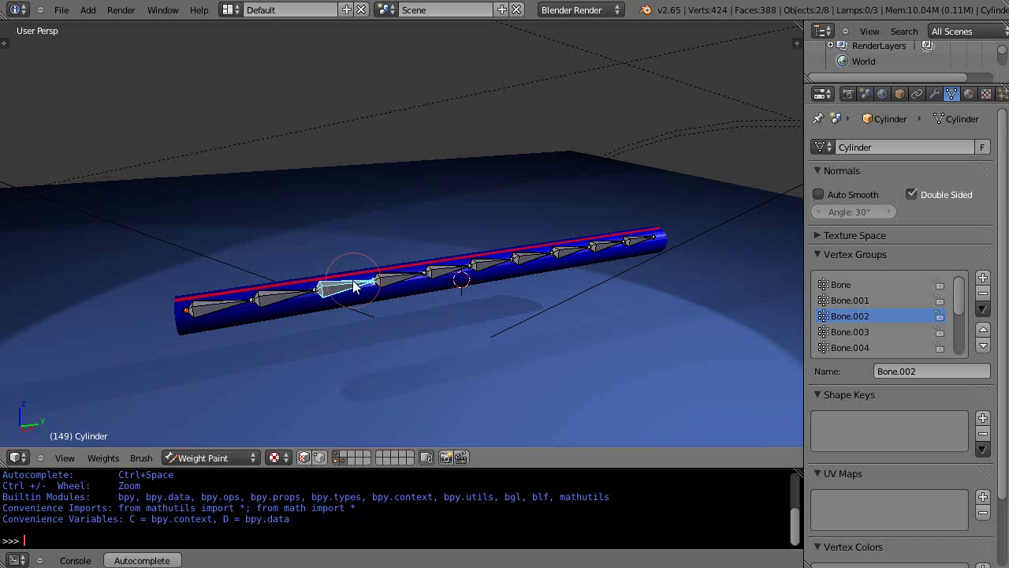
pyautogui.scroll(1, 354, 287)
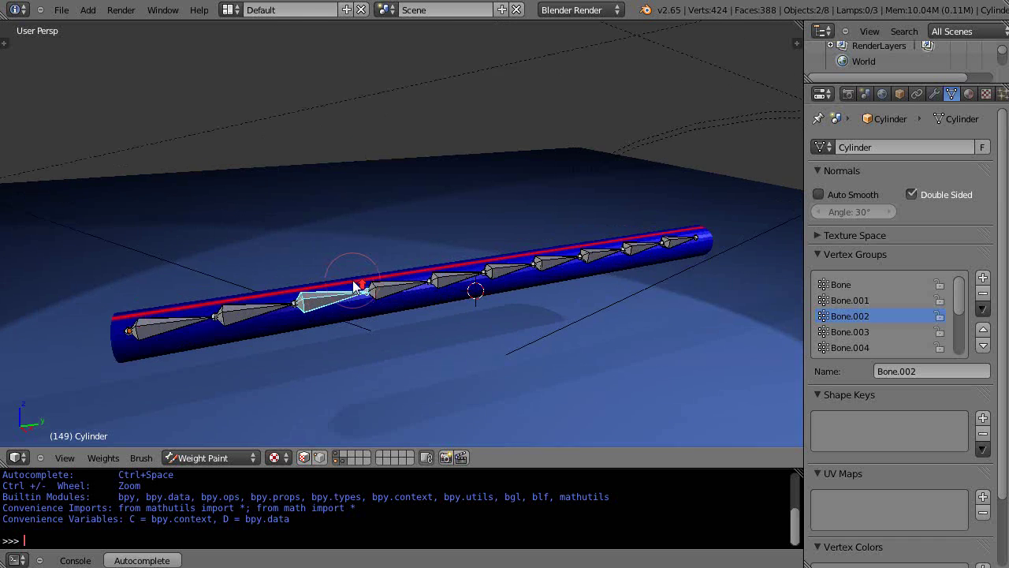
pyautogui.scroll(2, 355, 286)
pyautogui.scroll(-1, 360, 316)
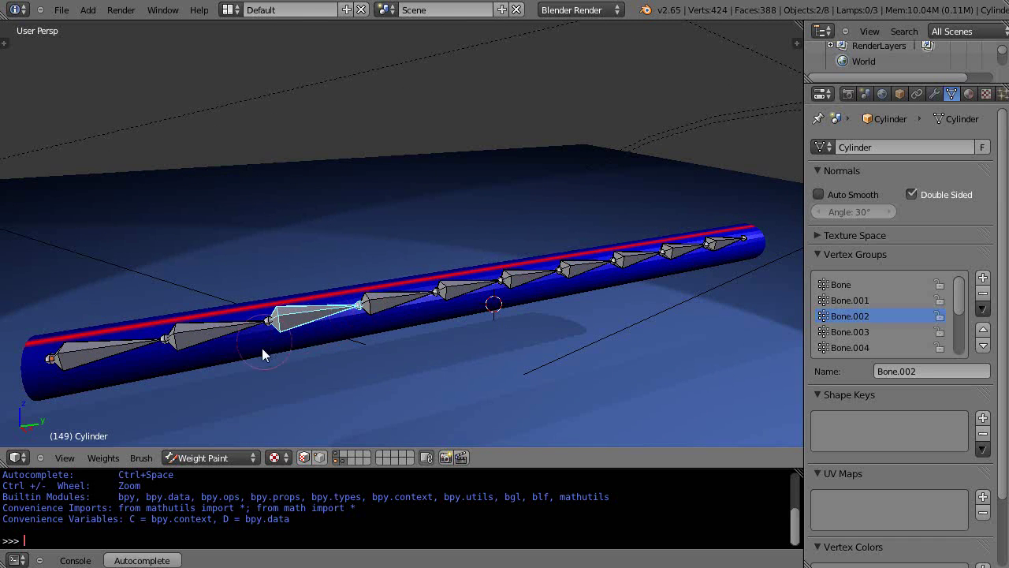
# Return the cylinder to Object Mode and pick the armature's Bone.002 in Pose Mode
pyautogui.click(209, 457)
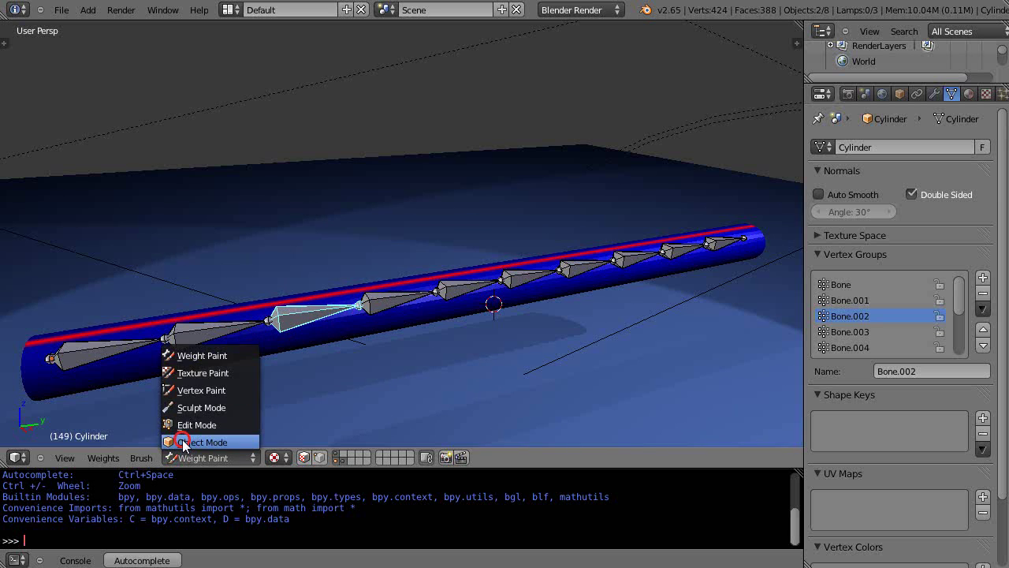
pyautogui.click(201, 439)
pyautogui.rightClick(316, 318)
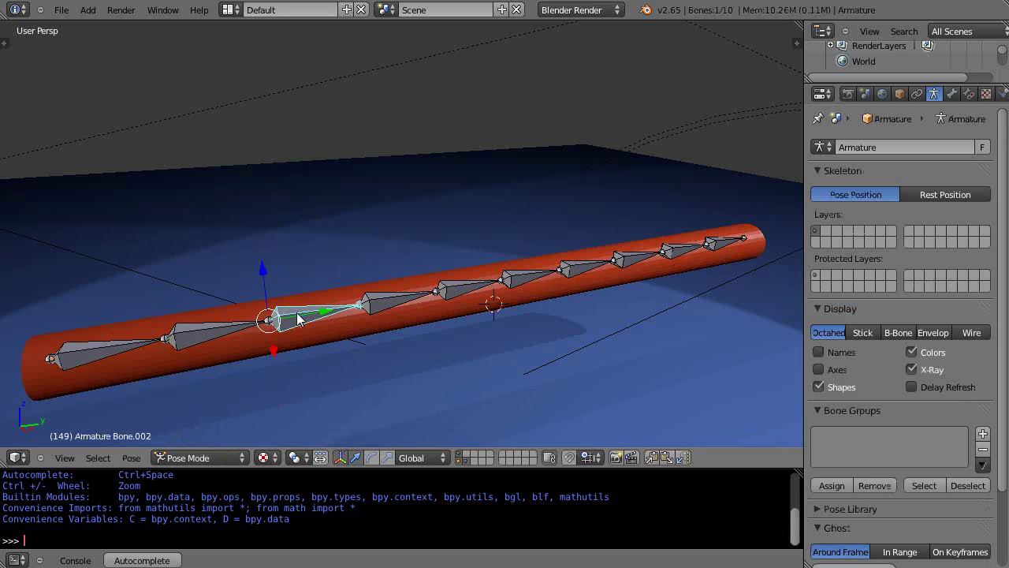
pyautogui.scroll(2, 353, 329)
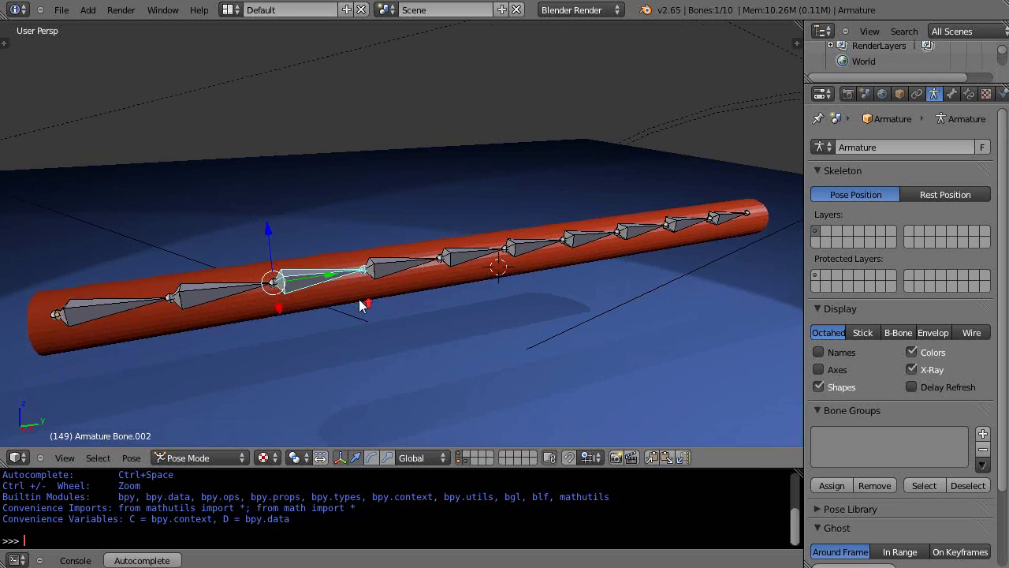
pyautogui.scroll(1, 302, 315)
pyautogui.scroll(-1, 303, 316)
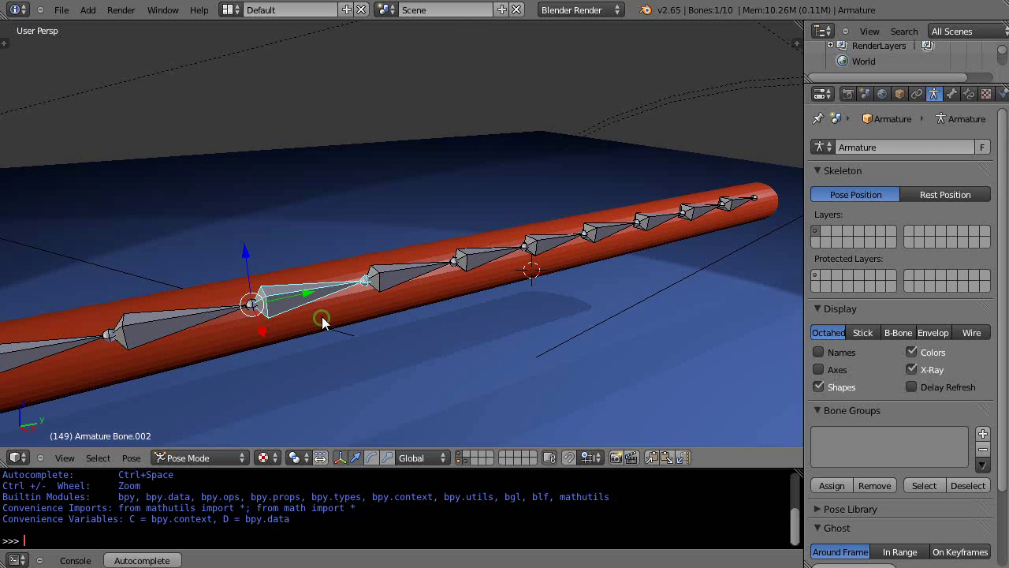
# Give Bone.002 an IK constraint targeting a new empty, and select that empty
pyautogui.hotkey('shift', 'i')
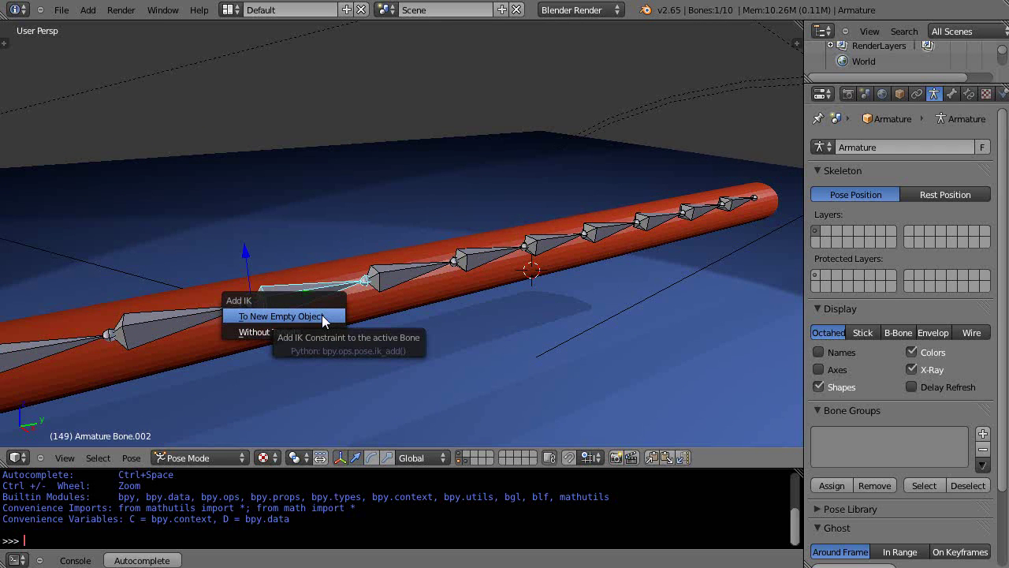
pyautogui.click(323, 317)
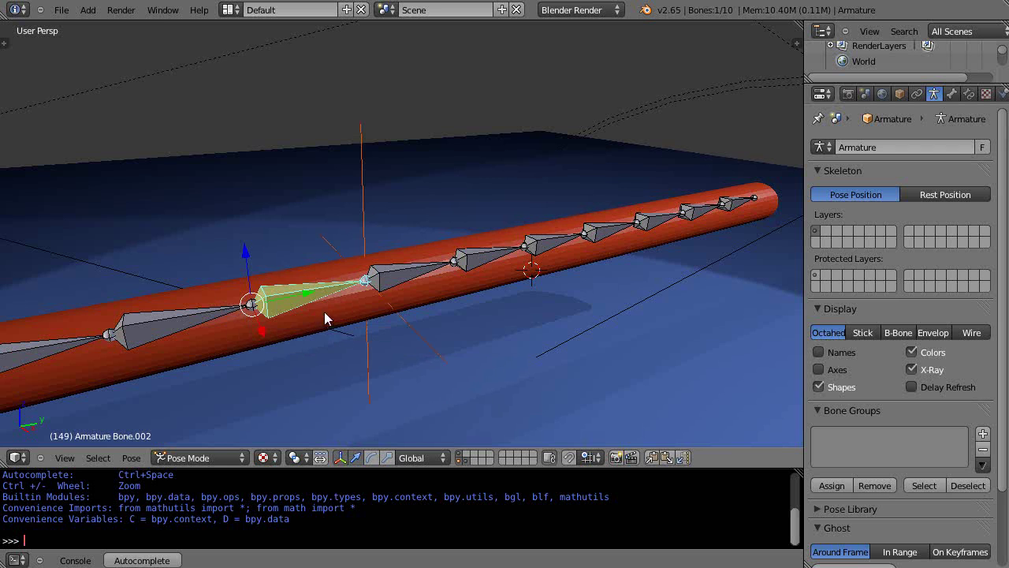
pyautogui.rightClick(413, 334)
pyautogui.scroll(-2, 416, 357)
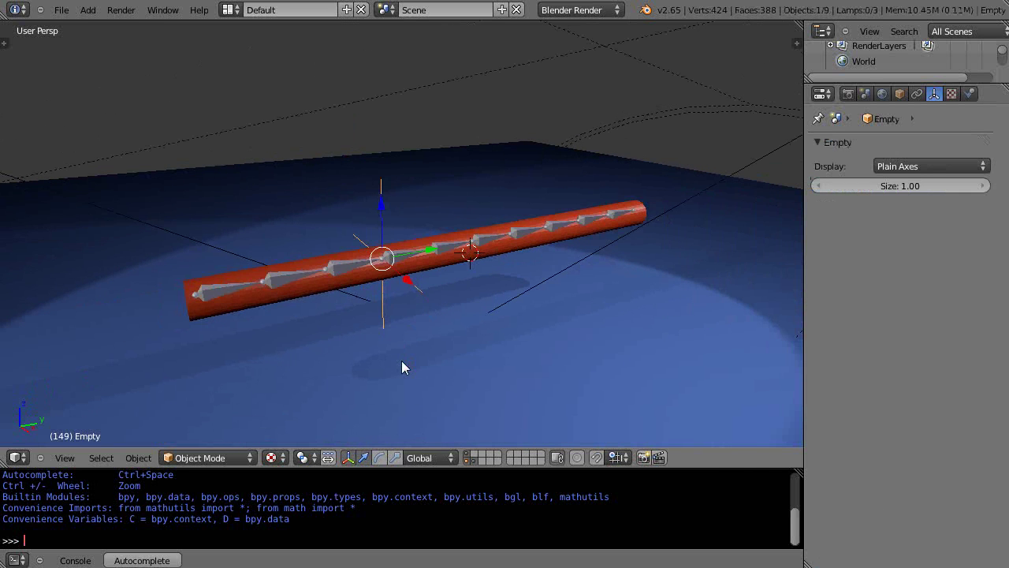
pyautogui.scroll(1, 400, 359)
pyautogui.scroll(1, 394, 347)
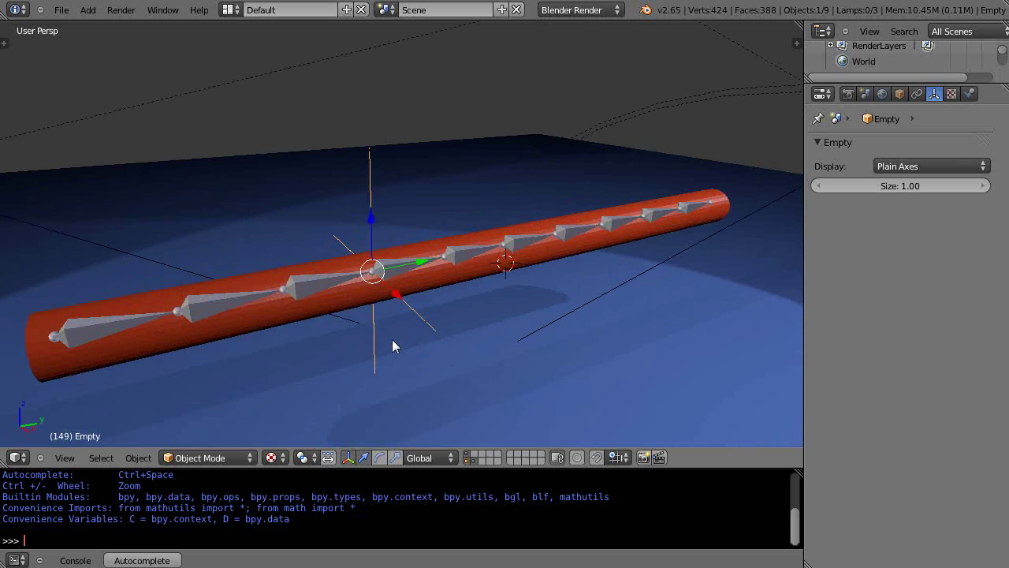
# Drag the IK empty upward so the bone chain bends the cylinder into a tall fin
pyautogui.moveTo(373, 223); pyautogui.dragTo(376, 195)
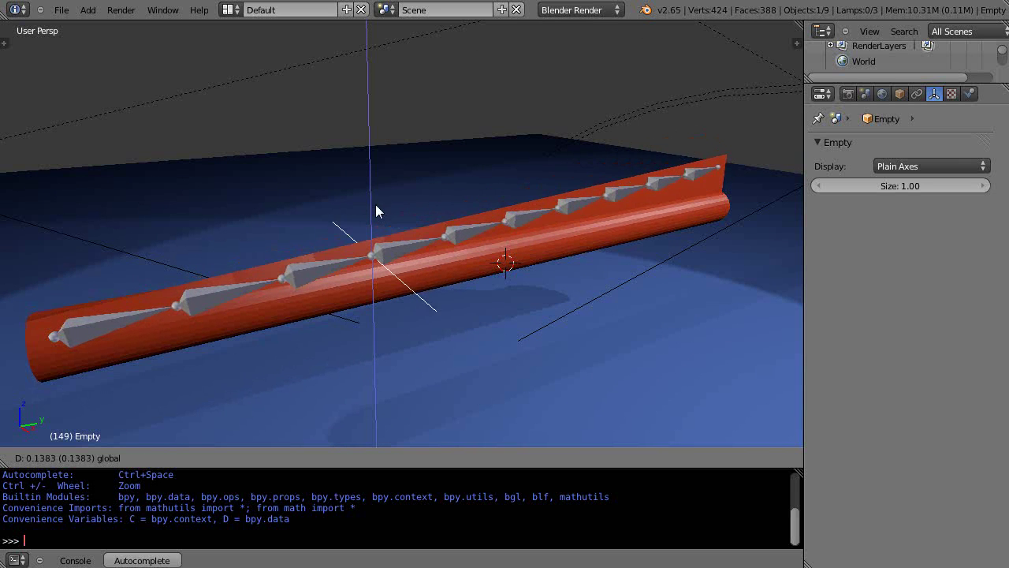
pyautogui.moveTo(375, 189); pyautogui.dragTo(368, 167)
pyautogui.moveTo(368, 198)
pyautogui.mouseDown(button='middle')
pyautogui.moveTo(369, 294)
pyautogui.moveTo(441, 295)
pyautogui.moveTo(549, 272)
pyautogui.moveTo(345, 279)
pyautogui.mouseUp(button='middle')
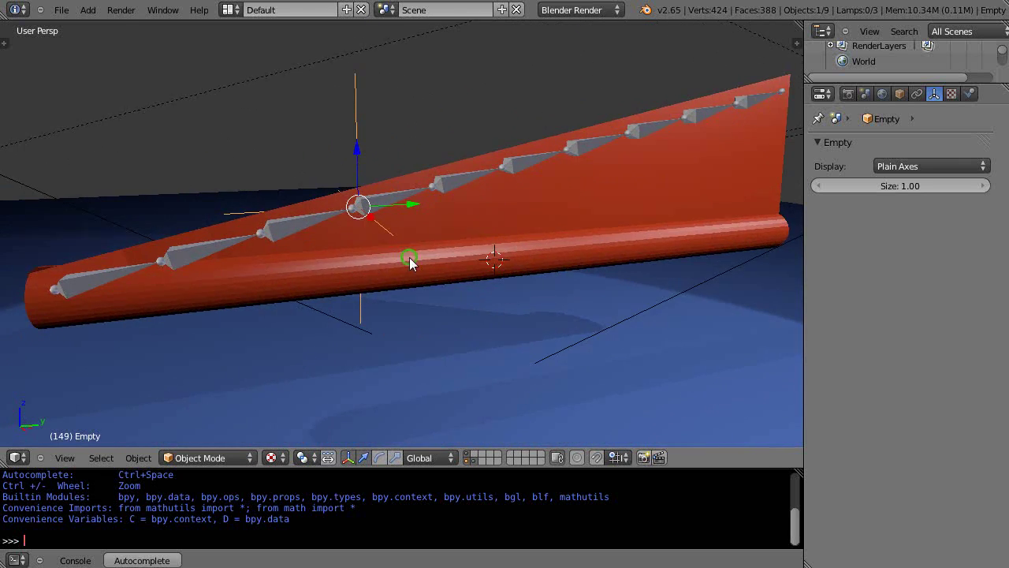
pyautogui.moveTo(410, 258)
pyautogui.mouseDown(button='middle')
pyautogui.moveTo(398, 385)
pyautogui.moveTo(408, 312)
pyautogui.mouseUp(button='middle')
pyautogui.scroll(-2, 408, 313)
pyautogui.scroll(-2, 408, 312)
pyautogui.scroll(2, 400, 376)
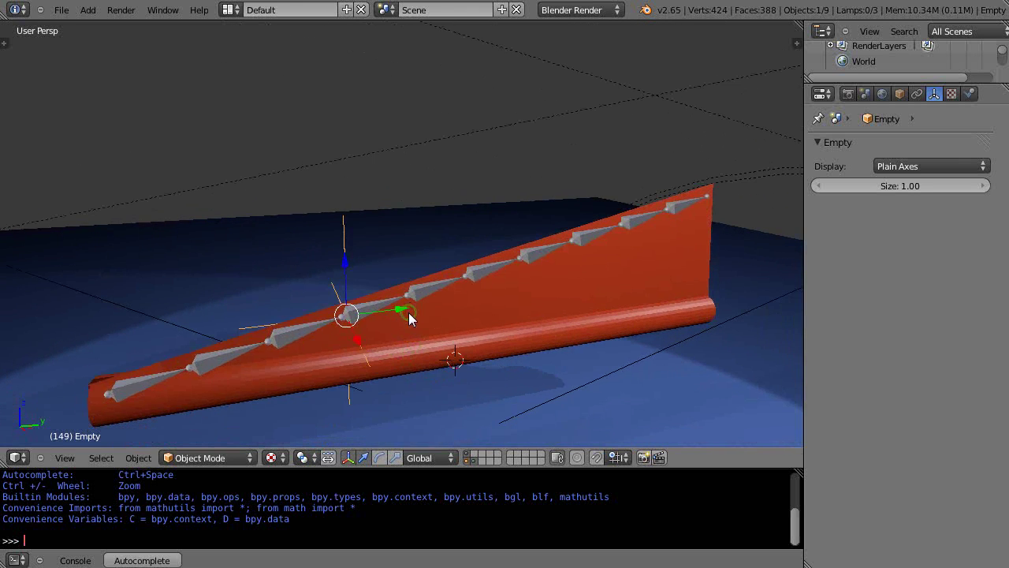
pyautogui.scroll(-1, 409, 312)
pyautogui.scroll(1, 411, 317)
pyautogui.moveTo(346, 265)
pyautogui.mouseDown()
pyautogui.moveTo(349, 216)
pyautogui.moveTo(327, 170)
pyautogui.moveTo(351, 292)
pyautogui.moveTo(348, 193)
pyautogui.moveTo(268, 333)
pyautogui.moveTo(352, 216)
pyautogui.mouseUp()
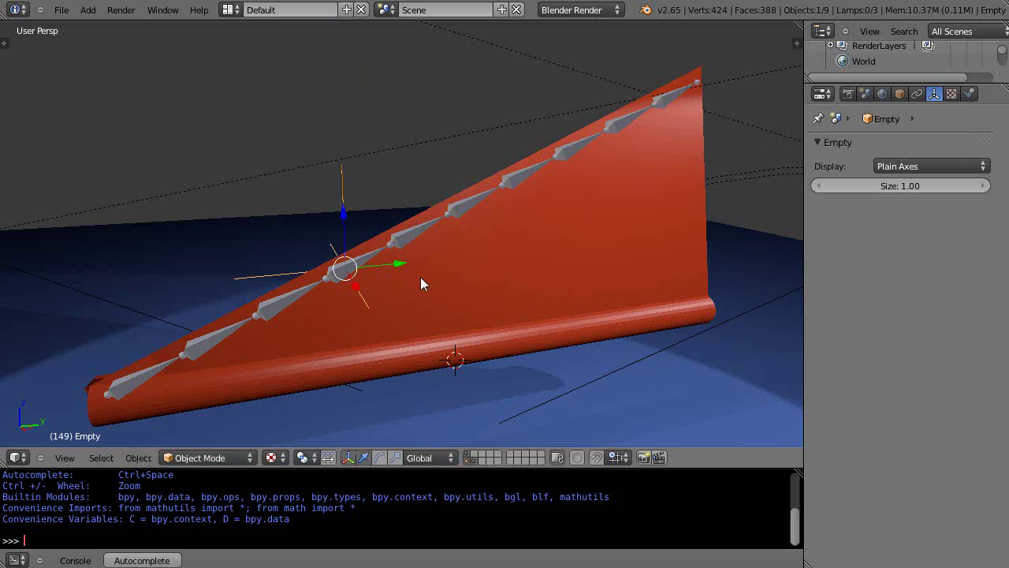
# Move the empty along Z to its final raised height, cancelling an earlier free move
pyautogui.press('g')
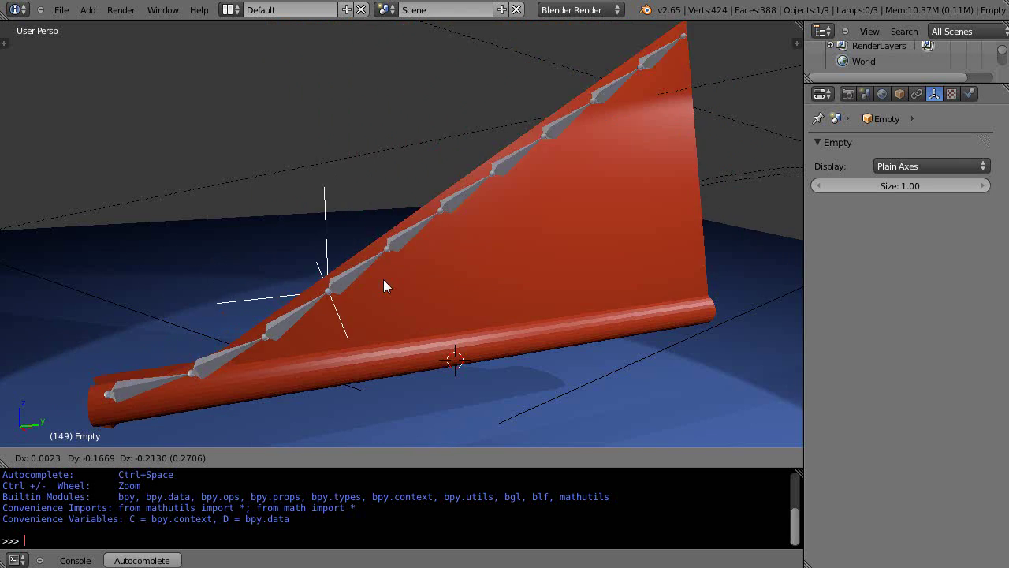
pyautogui.press('Escape')
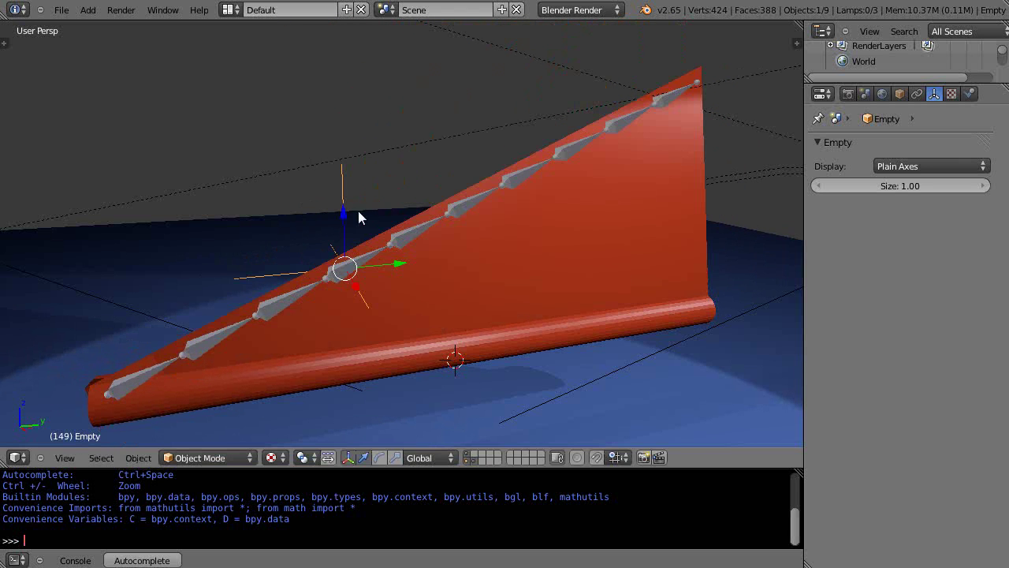
pyautogui.press('g')
pyautogui.press('z')
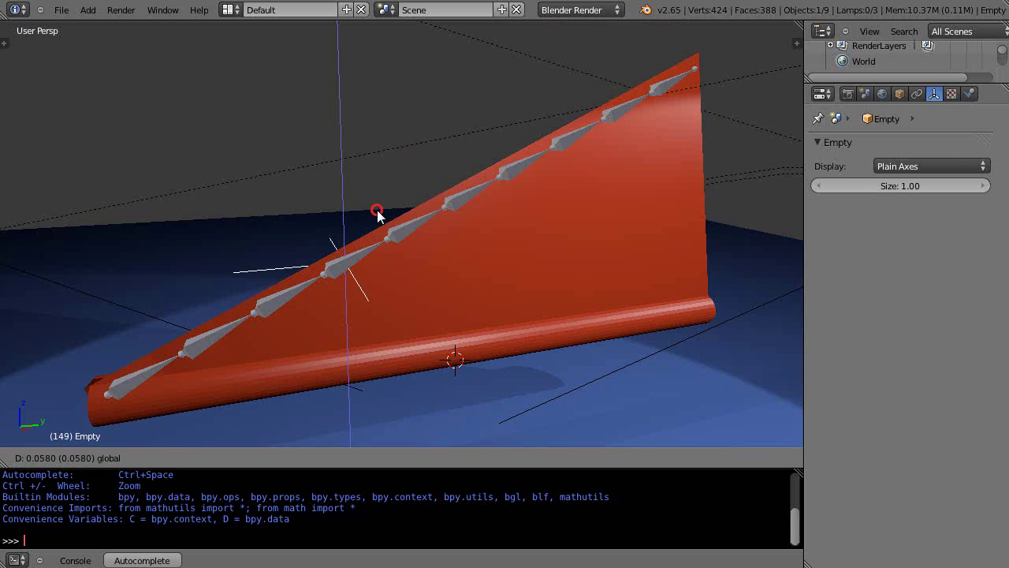
pyautogui.click(377, 288)
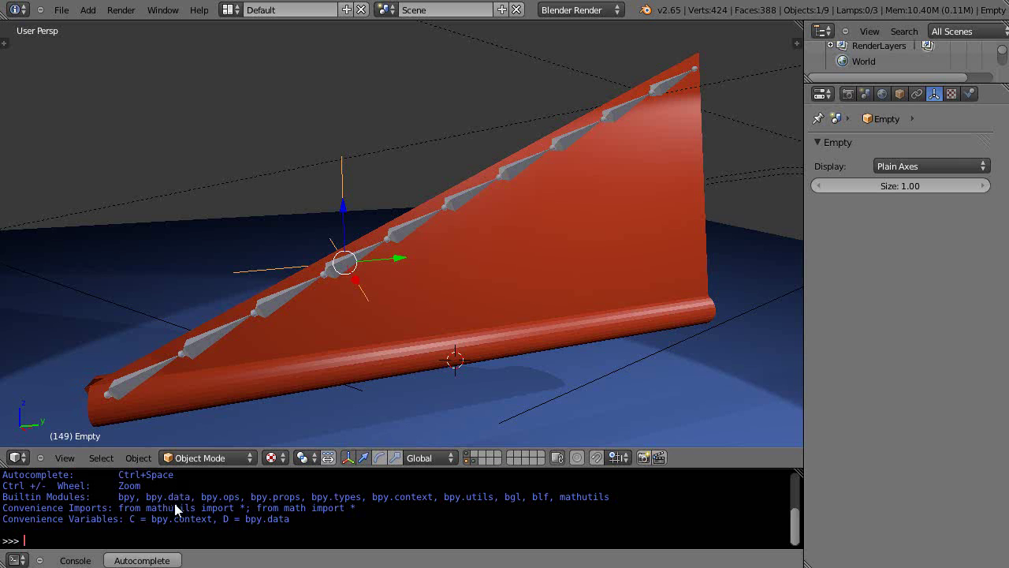
# Turn the console area into a Timeline and key the empty's LocRotScale at frame 2
pyautogui.click(16, 562)
pyautogui.click(39, 524)
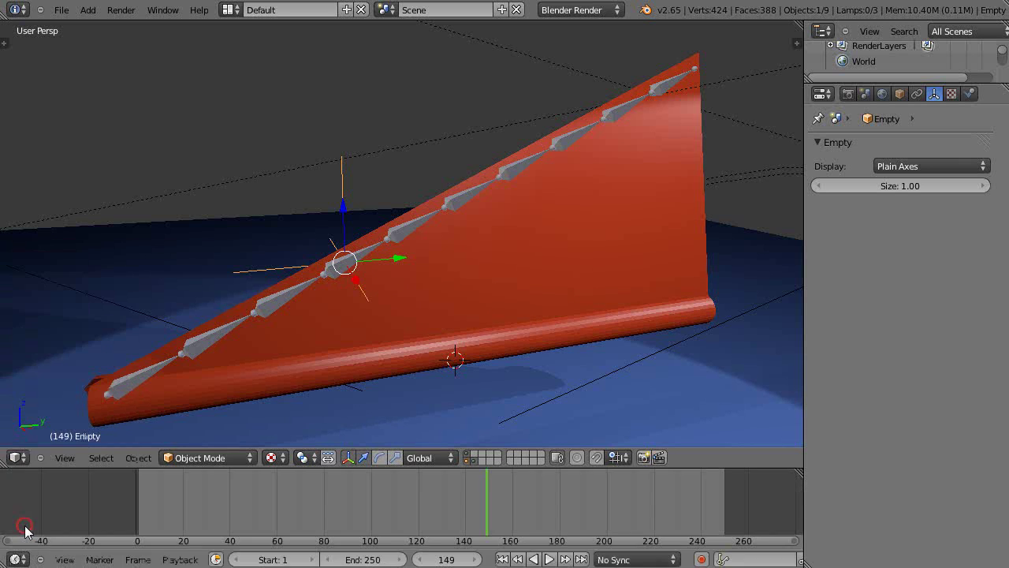
pyautogui.click(140, 508)
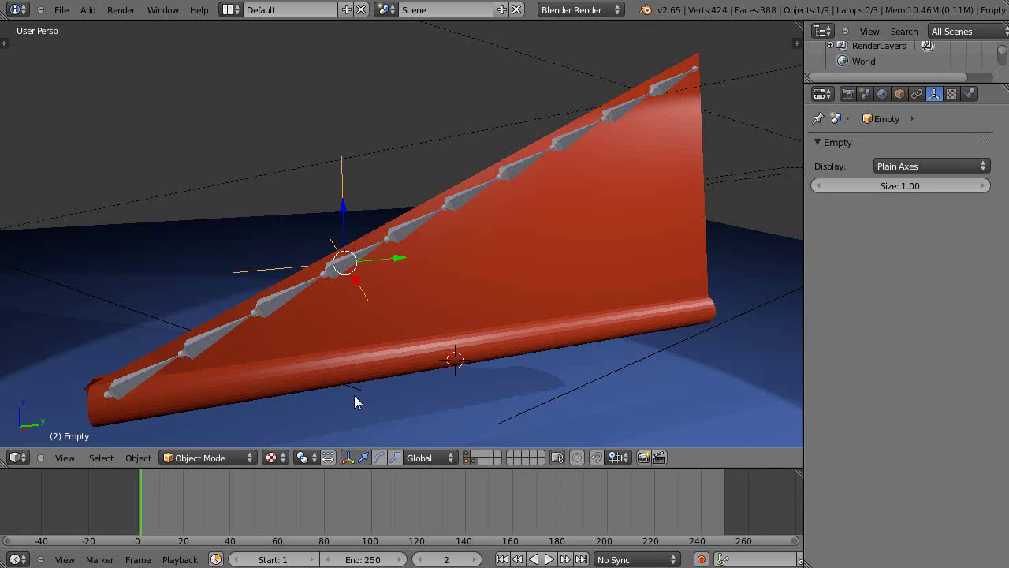
pyautogui.press('i')
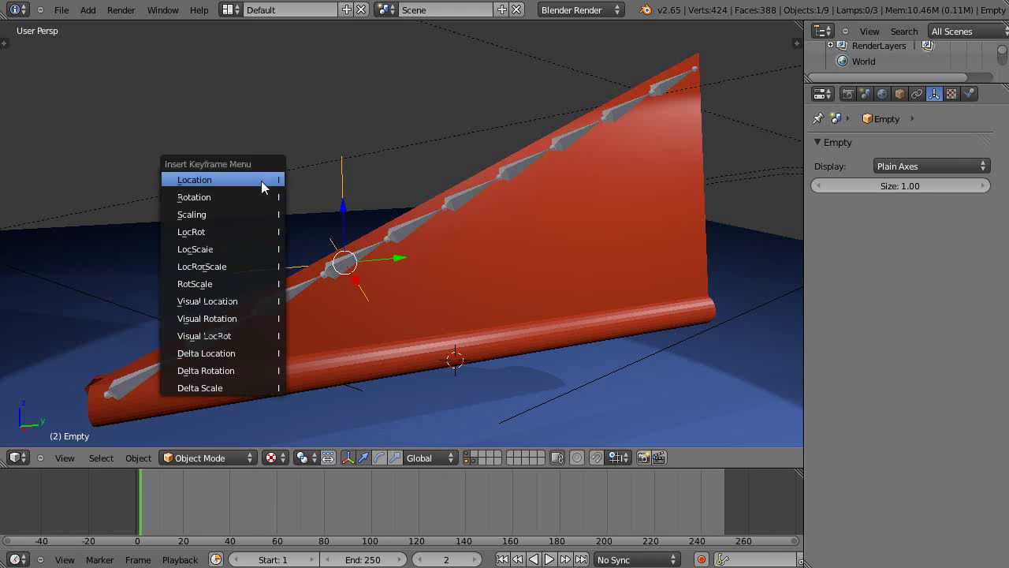
pyautogui.click(207, 266)
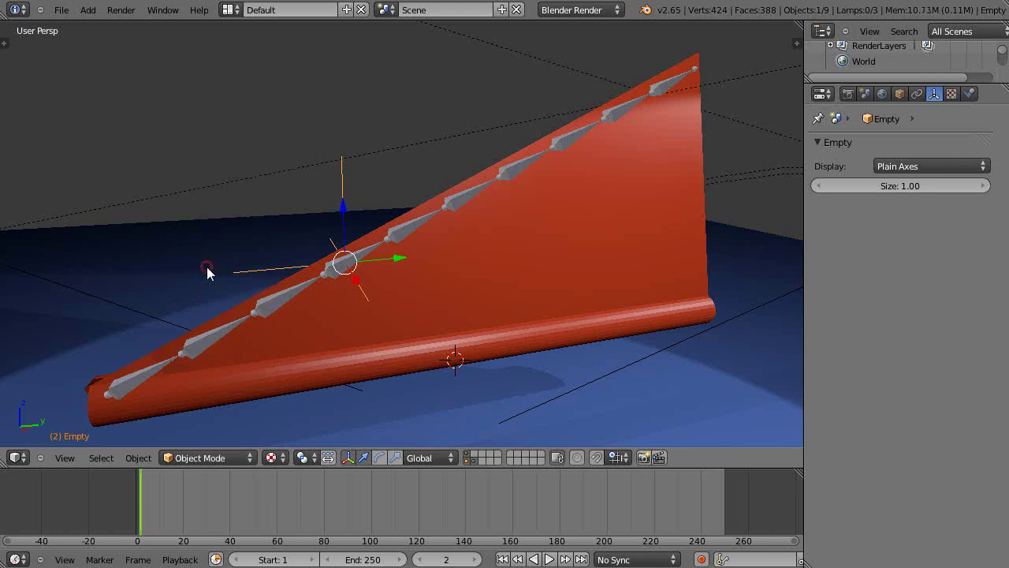
# At frame 79, lower the empty and keyframe its transforms
pyautogui.click(321, 509)
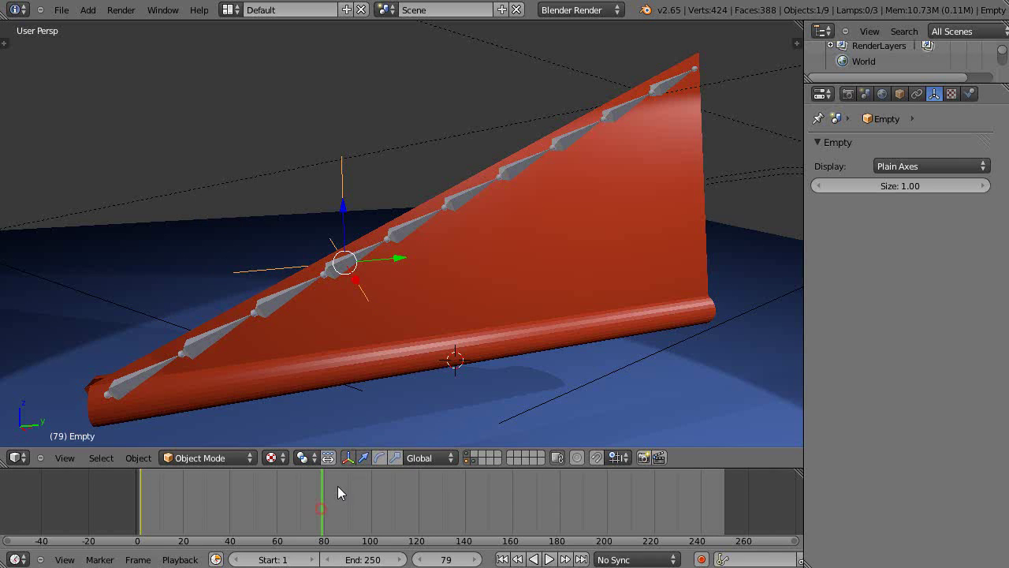
pyautogui.moveTo(345, 211); pyautogui.dragTo(359, 276)
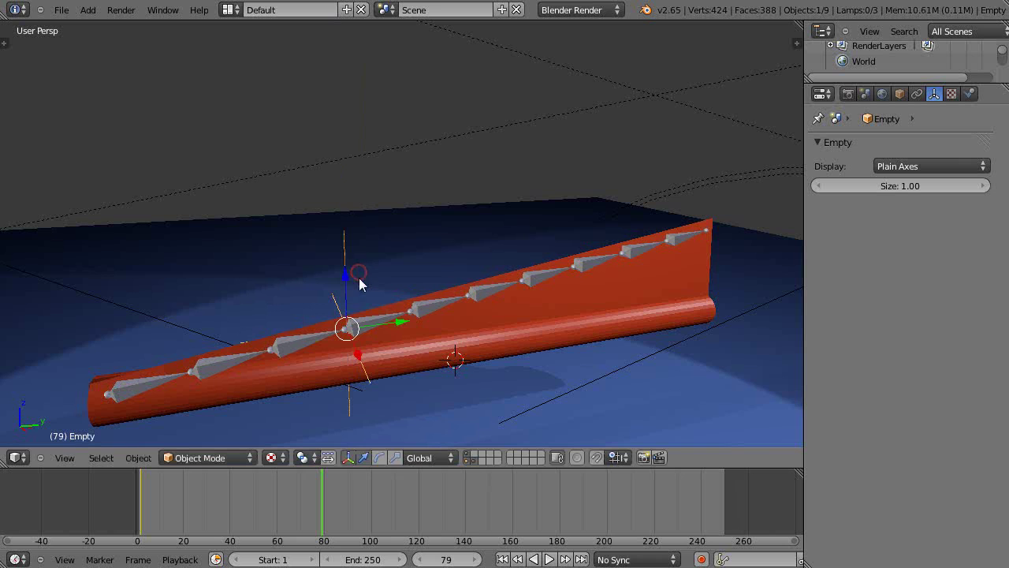
pyautogui.press('i')
pyautogui.click(452, 394)
# At frame 141, slide the empty along X, keyframe it, and return to frame 1
pyautogui.click(467, 506)
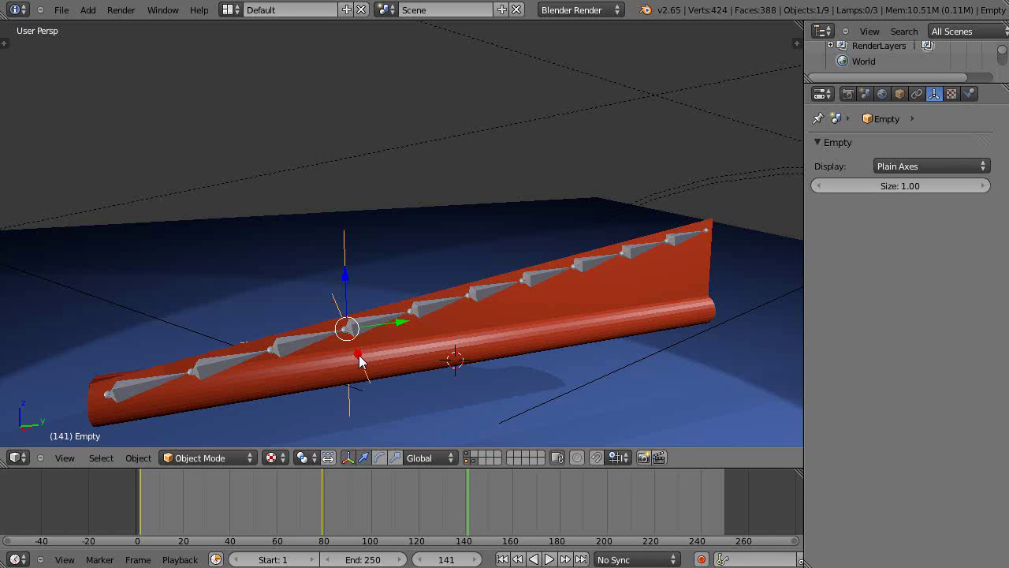
pyautogui.moveTo(358, 353); pyautogui.dragTo(343, 316)
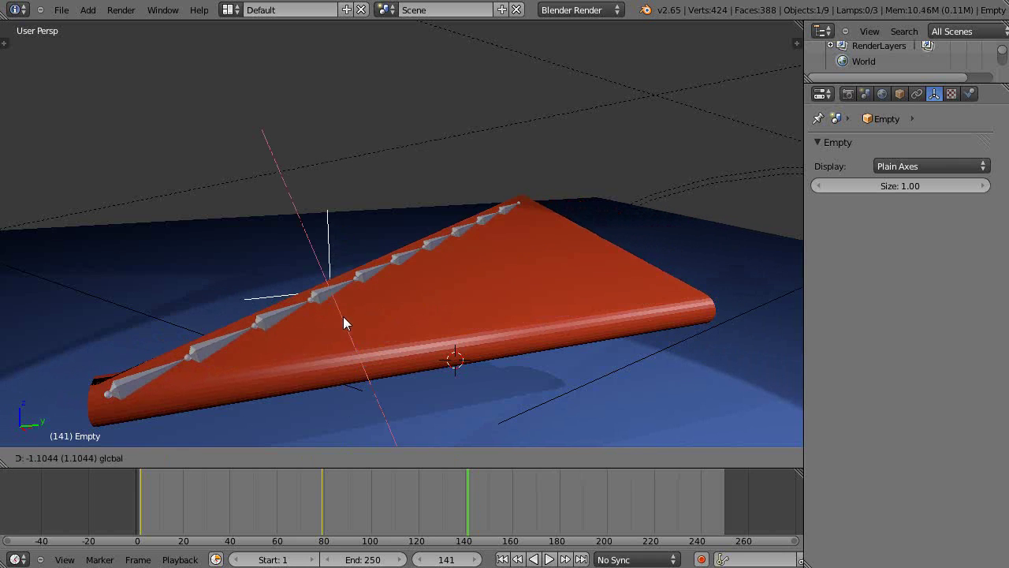
pyautogui.click(343, 316)
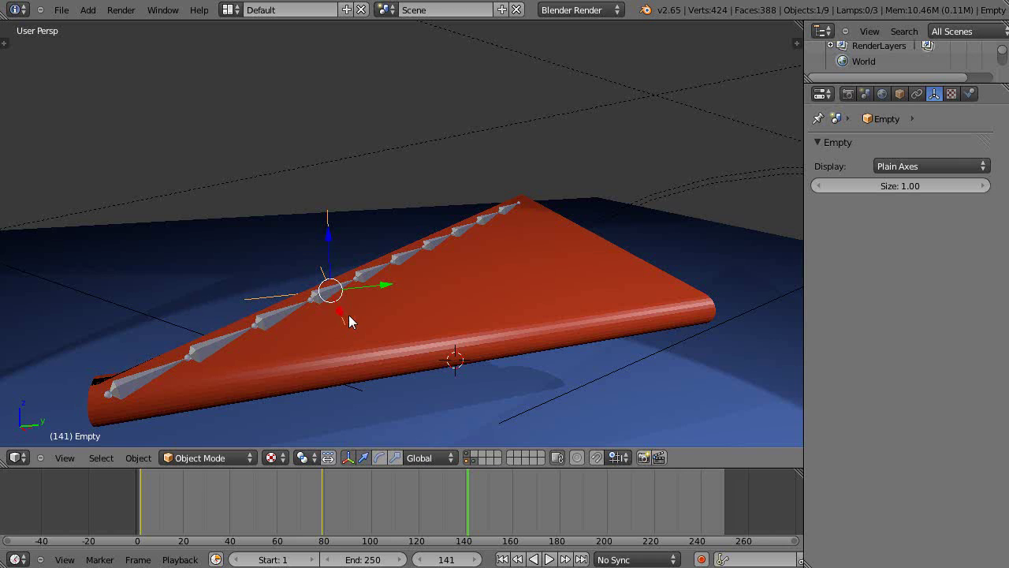
pyautogui.press('i')
pyautogui.click(464, 386)
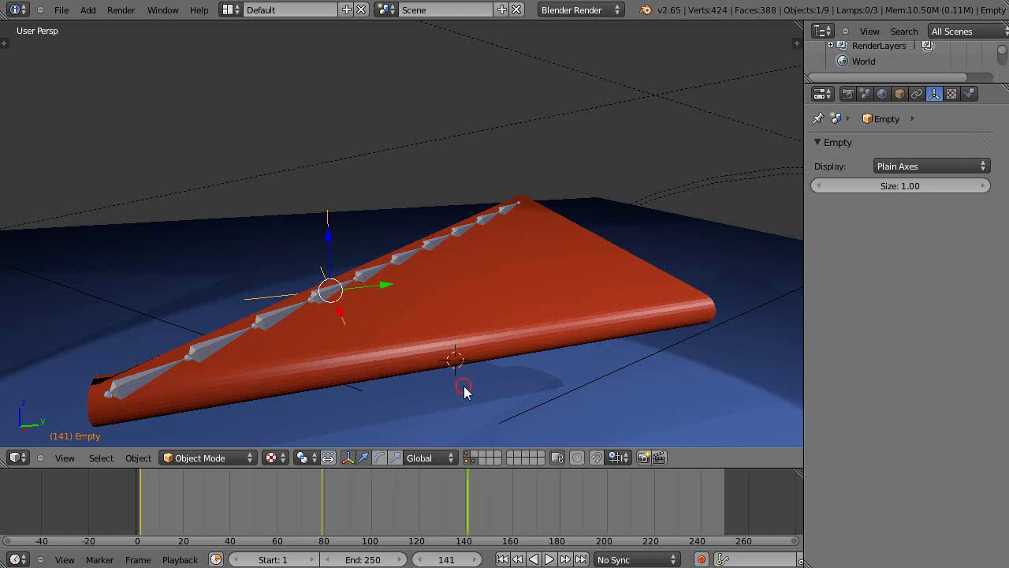
pyautogui.click(138, 489)
# Play back the 250-frame animation and orbit around the bending rod and fin as it loops
pyautogui.hotkey('alt', 'a')
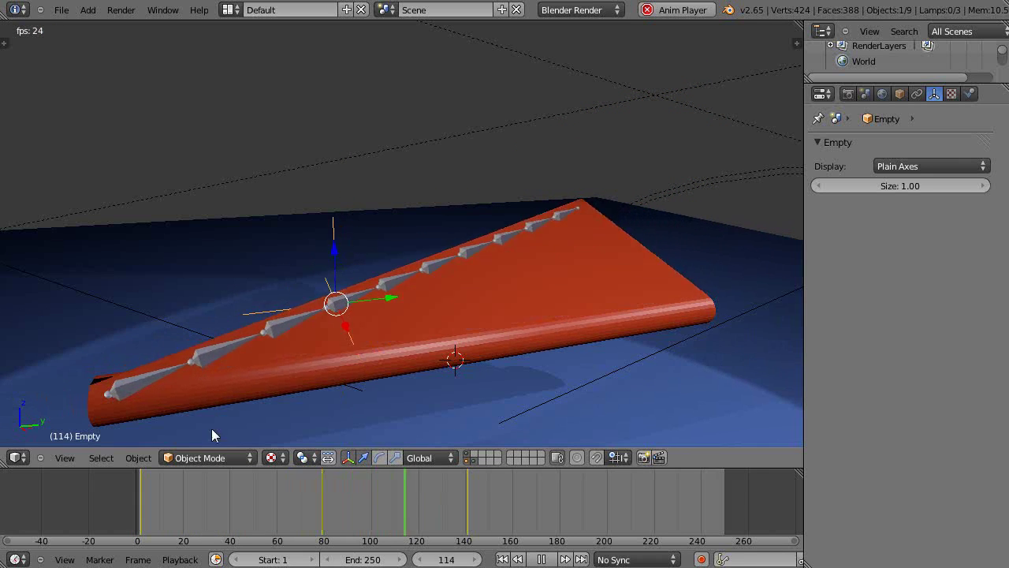
pyautogui.moveTo(268, 426); pyautogui.dragTo(398, 394, button='middle')
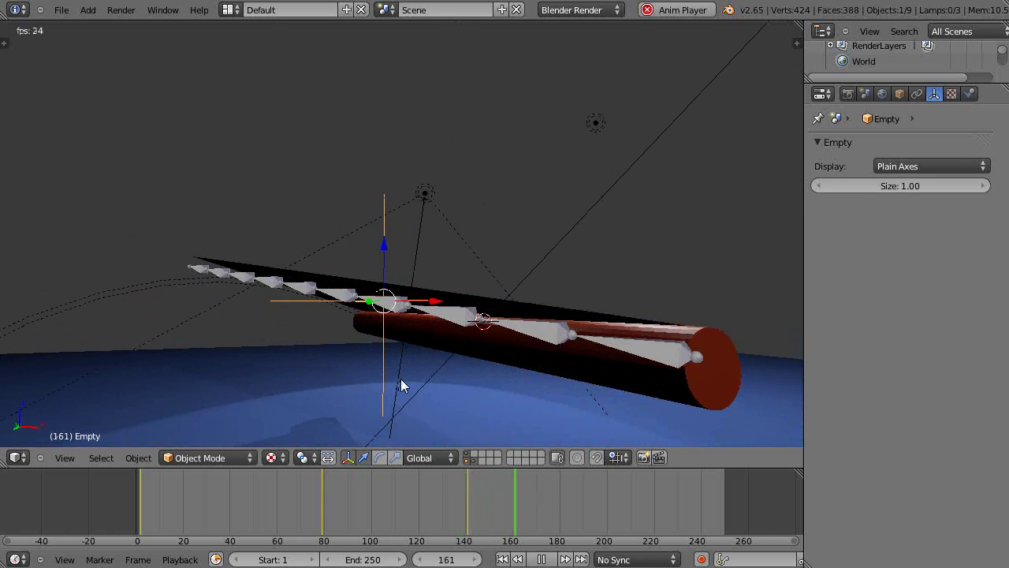
pyautogui.moveTo(397, 359); pyautogui.dragTo(383, 350, button='middle')
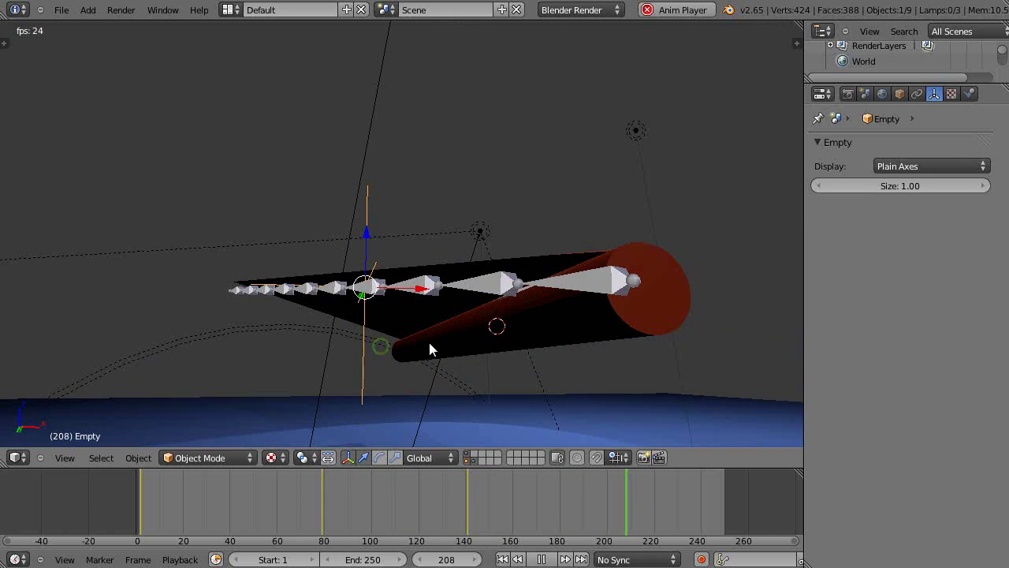
pyautogui.moveTo(444, 344); pyautogui.dragTo(340, 260, button='middle')
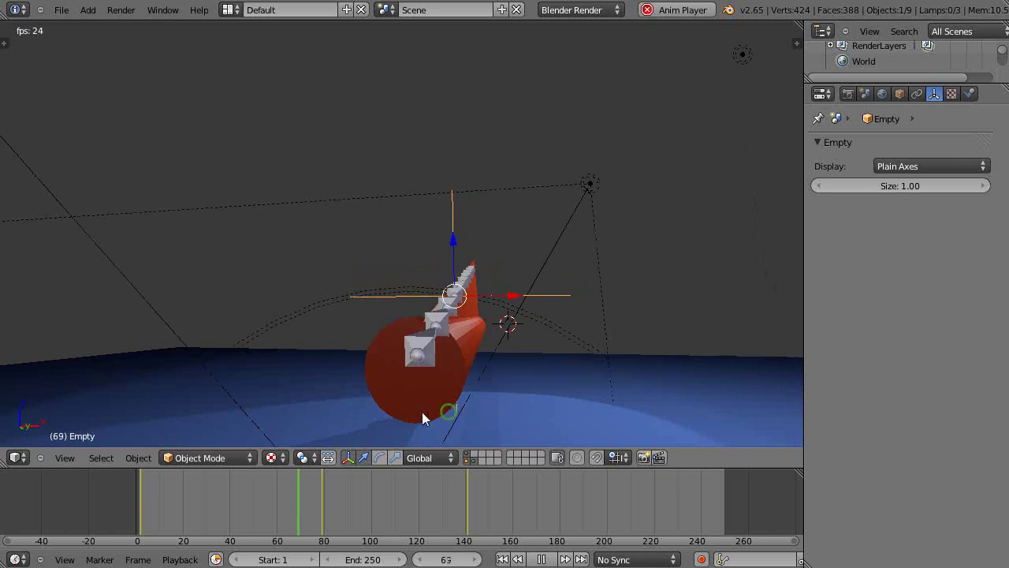
pyautogui.moveTo(428, 417)
pyautogui.mouseDown(button='middle')
pyautogui.moveTo(342, 435)
pyautogui.moveTo(533, 411)
pyautogui.moveTo(333, 433)
pyautogui.moveTo(419, 431)
pyautogui.moveTo(466, 408)
pyautogui.moveTo(419, 439)
pyautogui.mouseUp(button='middle')
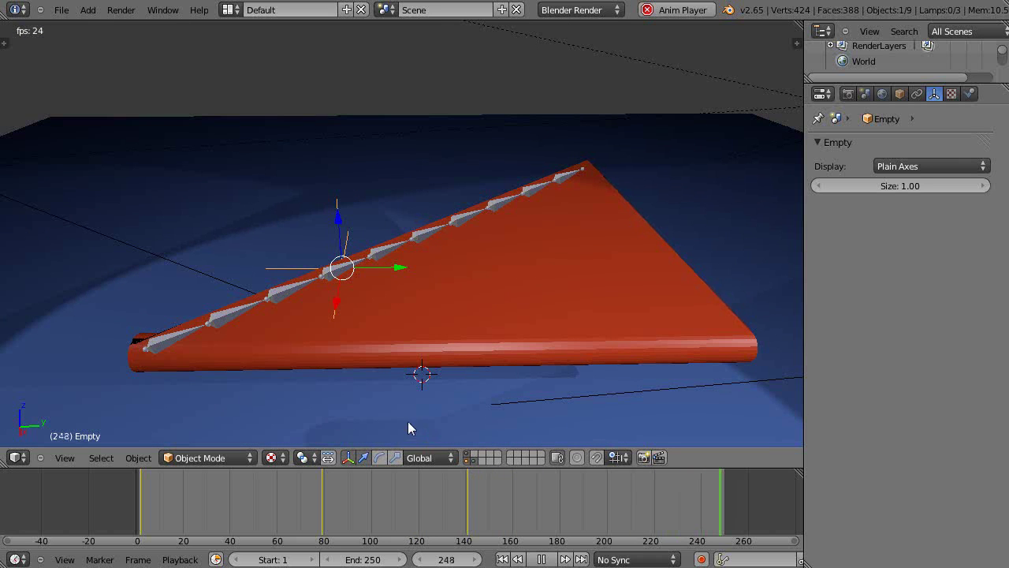